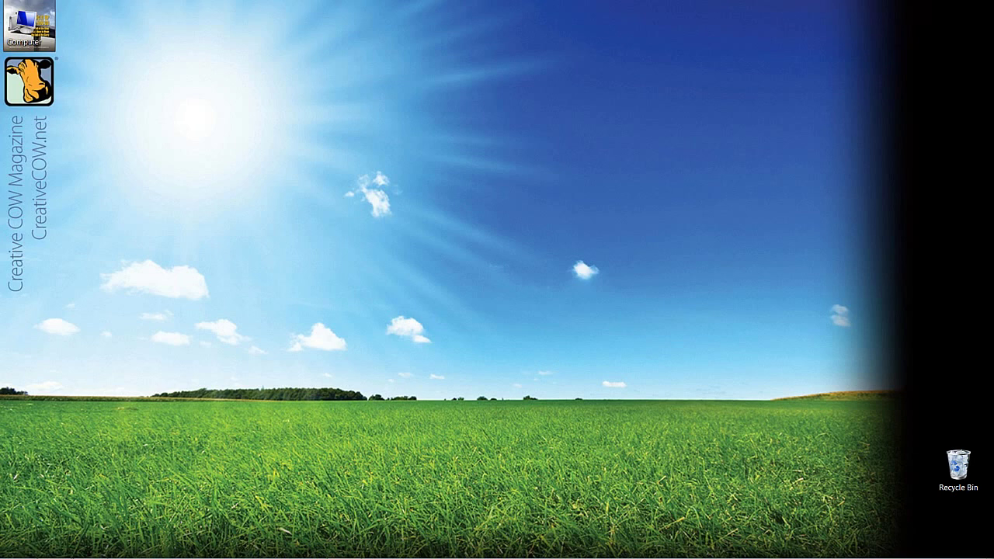
Switch to Avid Symphony and preview the 000381_VTXHD.mov clip from the Boxing bin, closing the bin when done
key(alt+Tab)
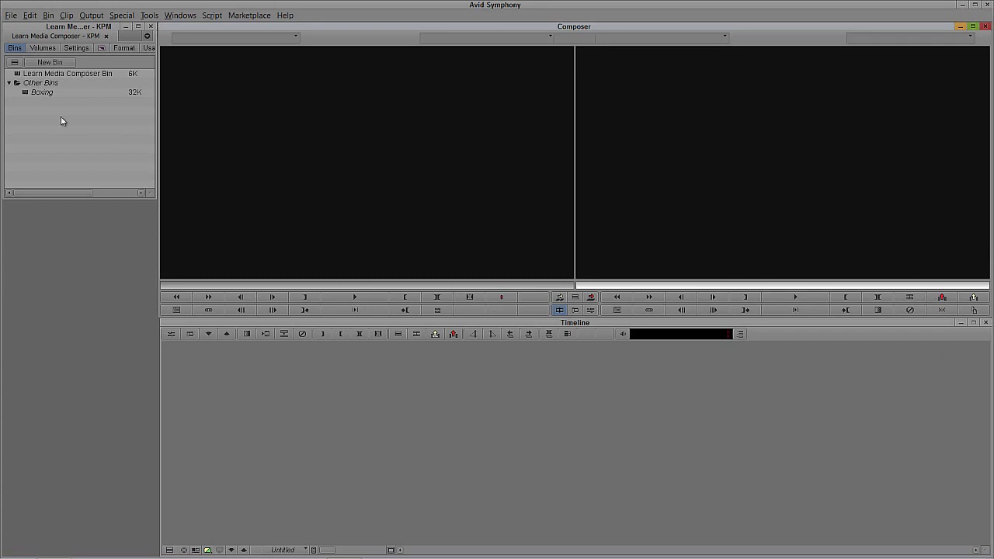
double_click(24, 92)
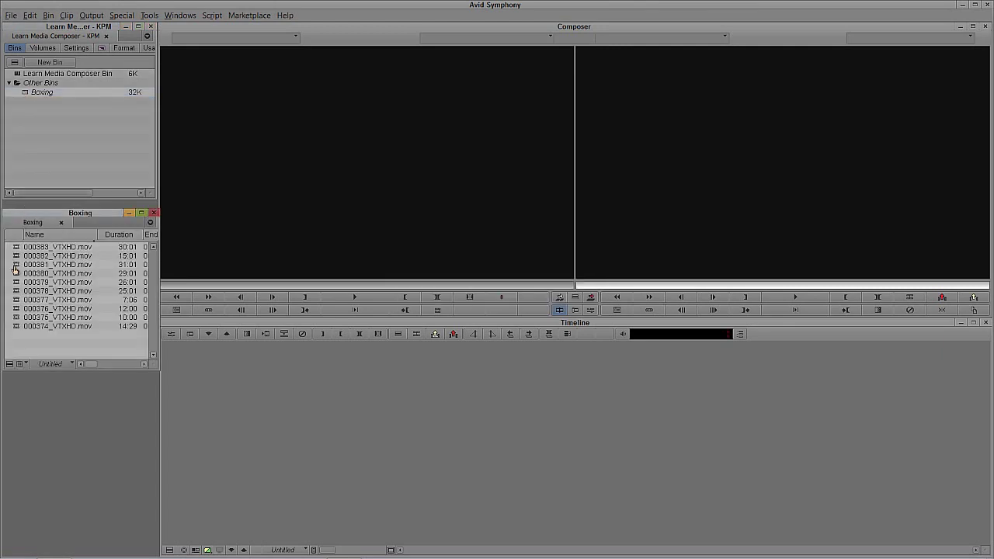
drag(57, 264, 351, 240)
drag(302, 287, 257, 288)
click(153, 213)
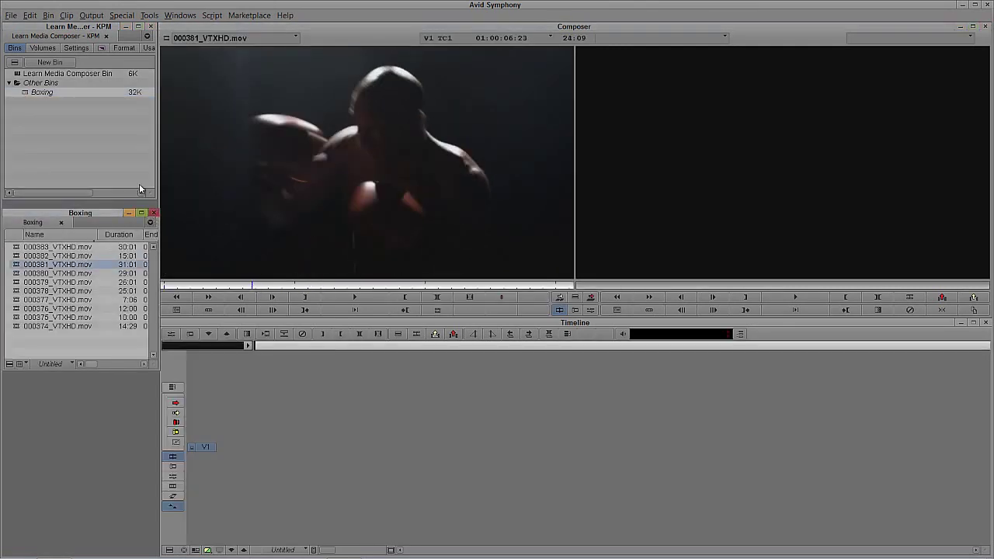
Open the Gliding bin from the Stock Footage project folder
key(ctrl+o)
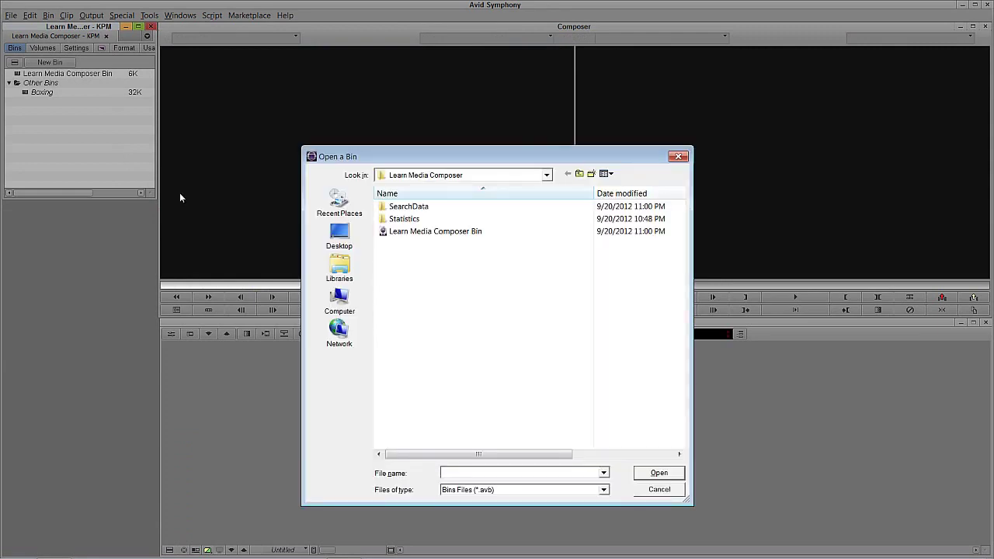
click(579, 174)
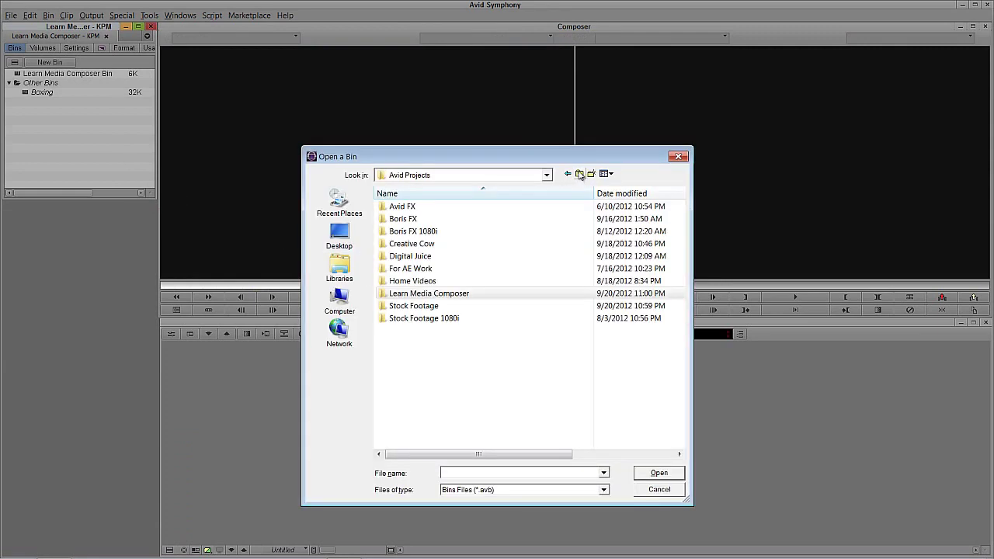
double_click(415, 306)
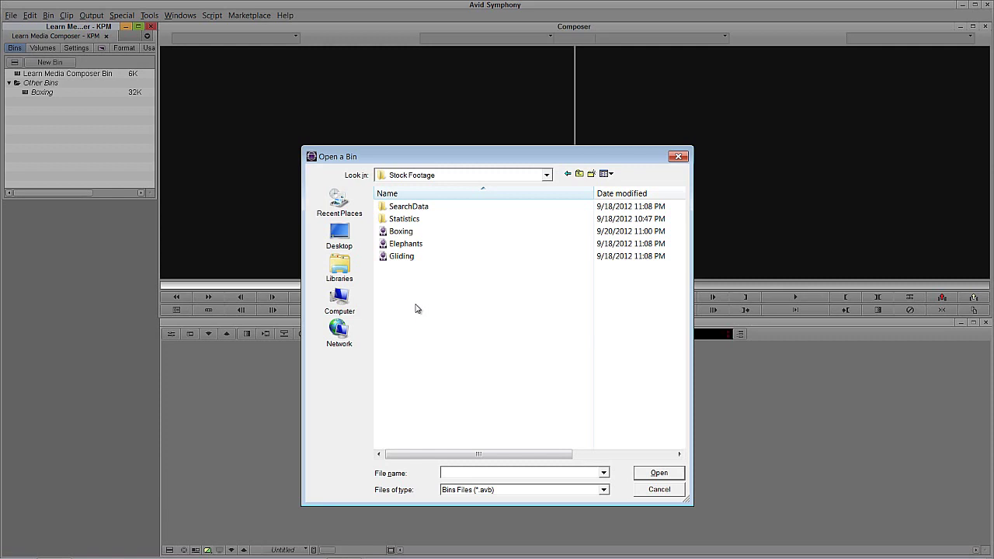
double_click(404, 258)
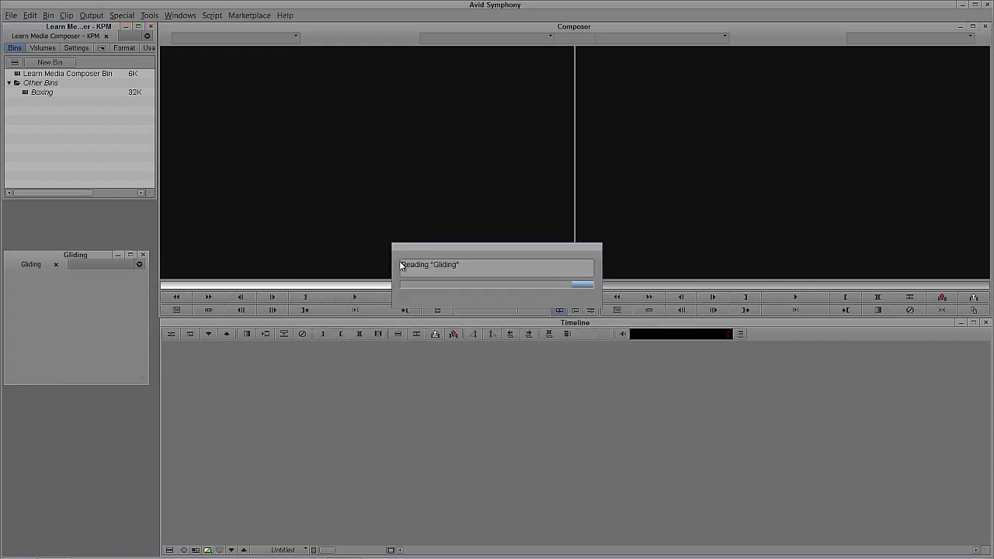
Load 000940_VTXHD.mov from the Gliding bin and mark it from 01:00:05:10 to 01:00:10:10
double_click(32, 289)
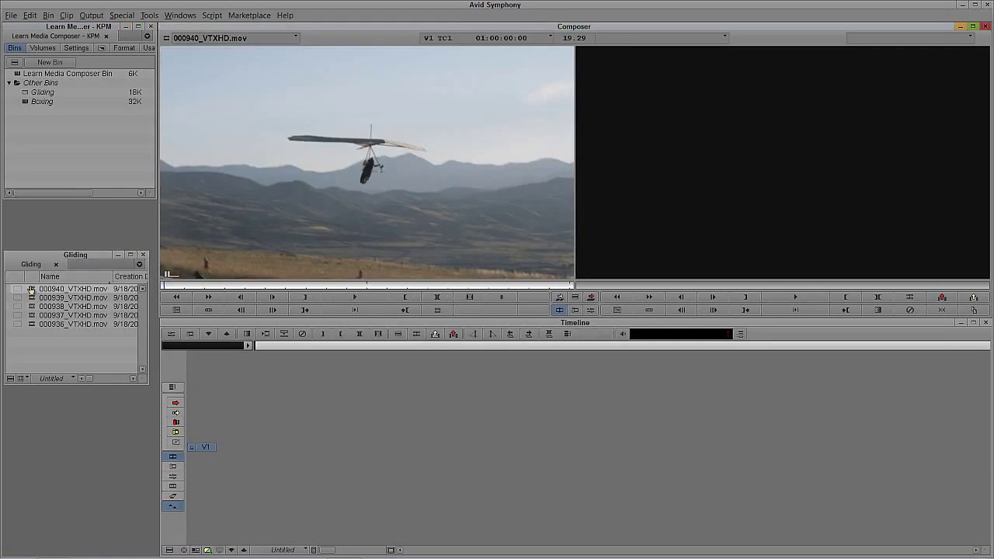
click(269, 286)
mouse_move(280, 288)
mouse_down()
mouse_move(311, 284)
mouse_move(272, 281)
mouse_up()
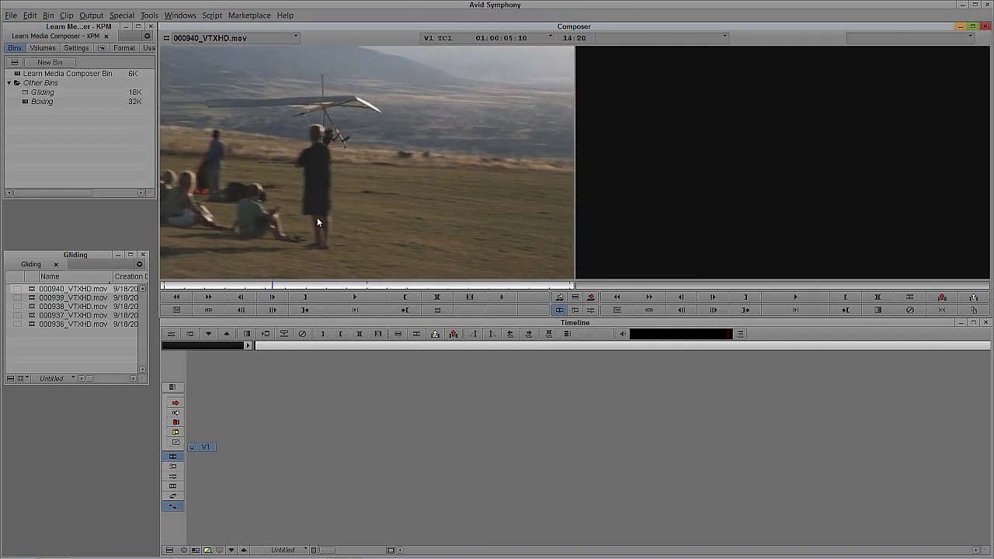
key(i)
drag(301, 285, 375, 279)
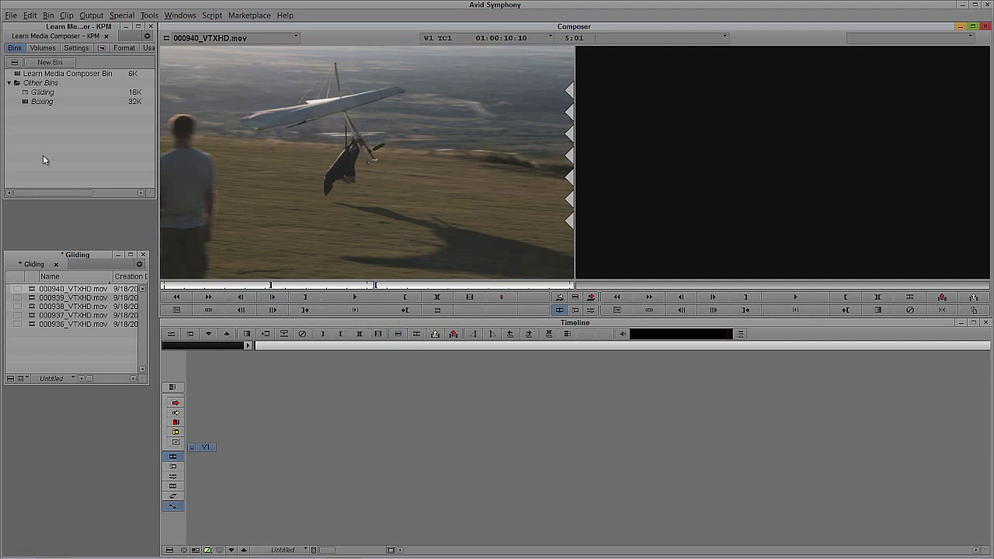
Open the Learn Media Composer Bin and splice the marked 000940_VTXHD.mov section into a new sequence stored in that bin
double_click(16, 75)
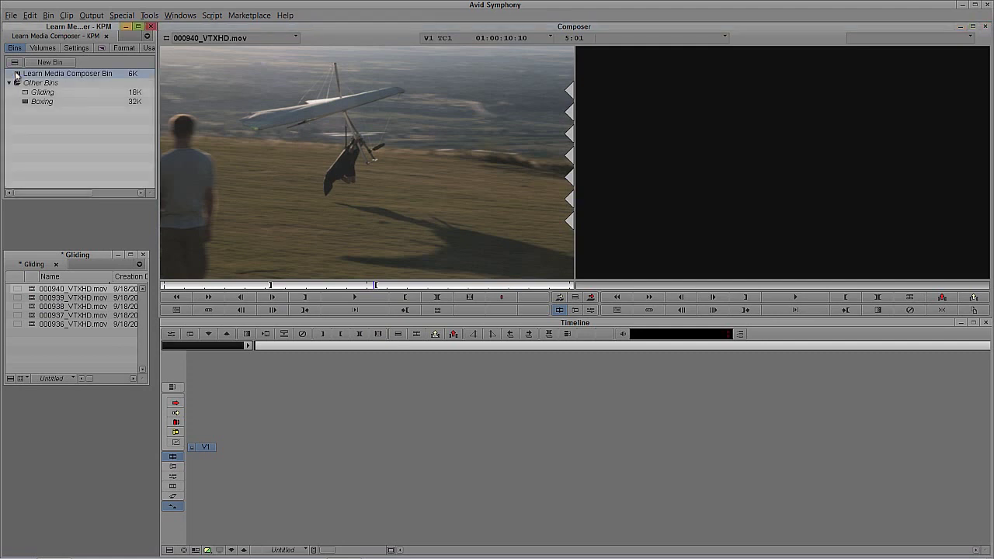
drag(102, 392, 85, 396)
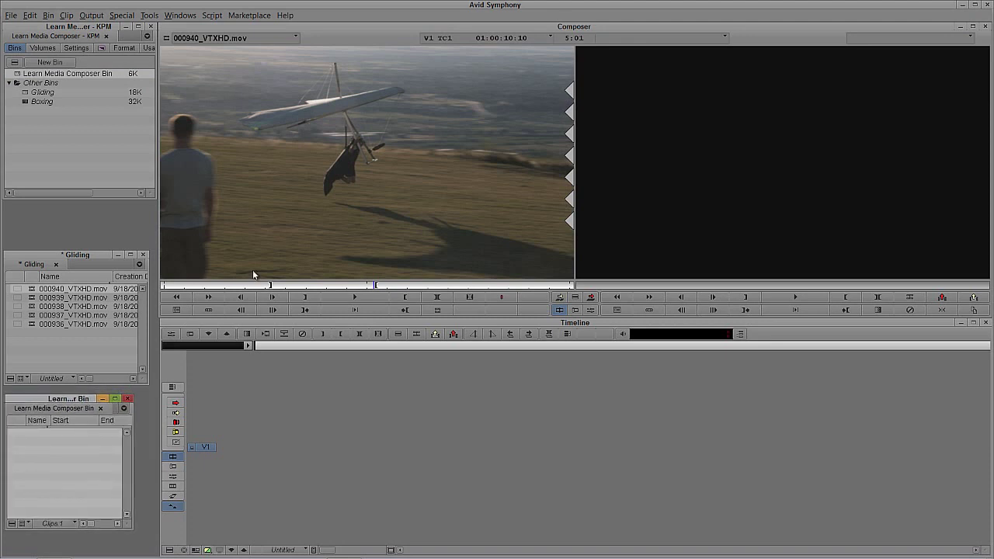
key(v)
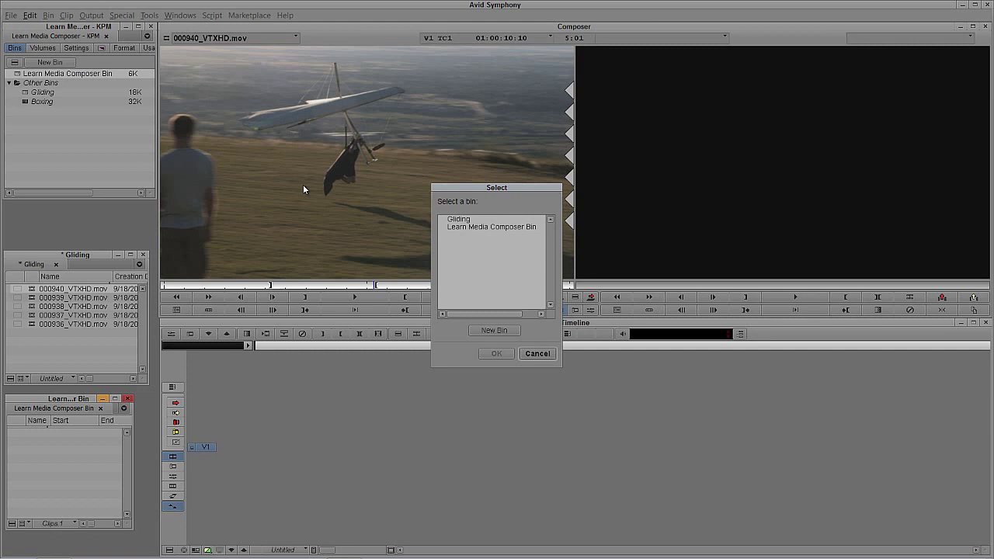
click(461, 227)
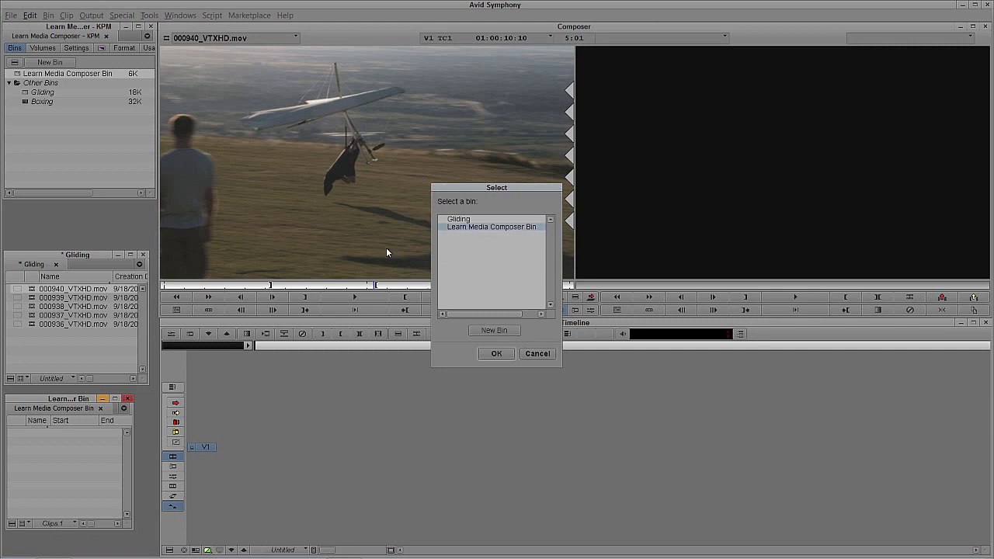
click(496, 353)
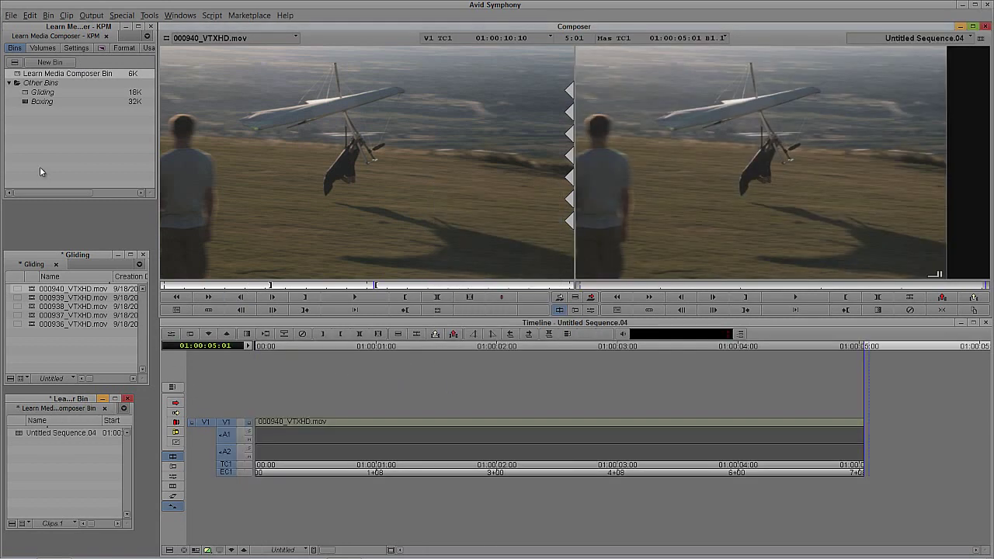
Mark a 6:04 section of 000937_VTXHD.mov ending at 01:00:14:00 and splice it in after the first clip
double_click(31, 317)
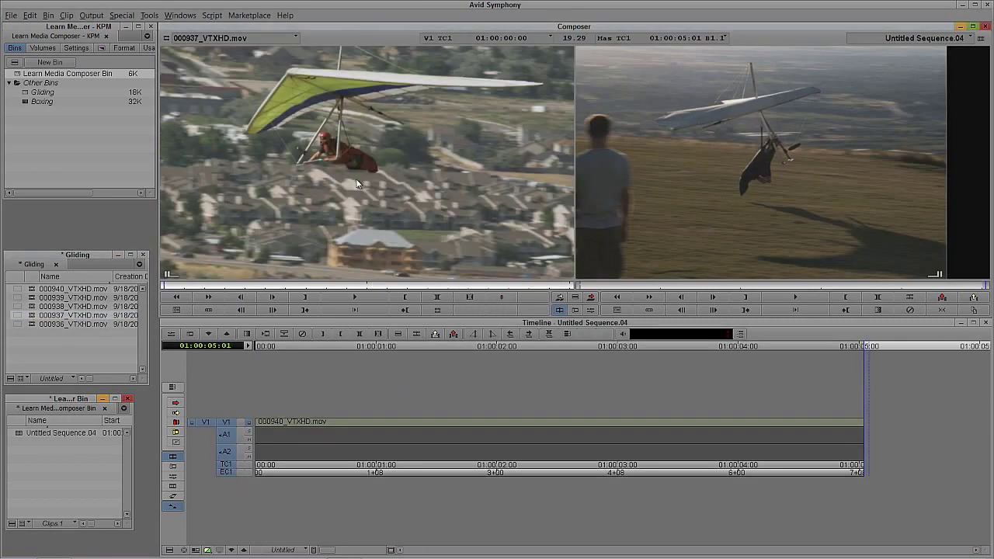
drag(293, 287, 442, 258)
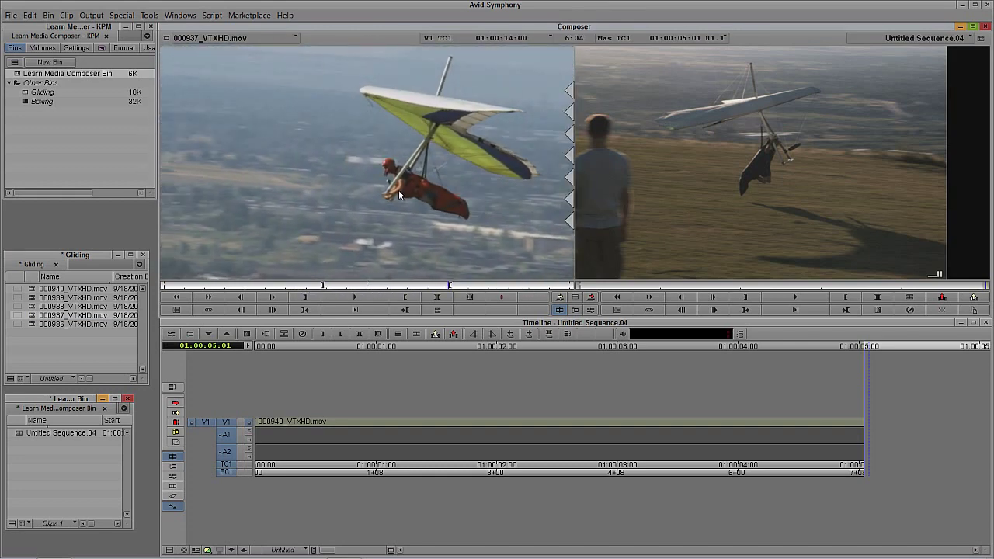
key(v)
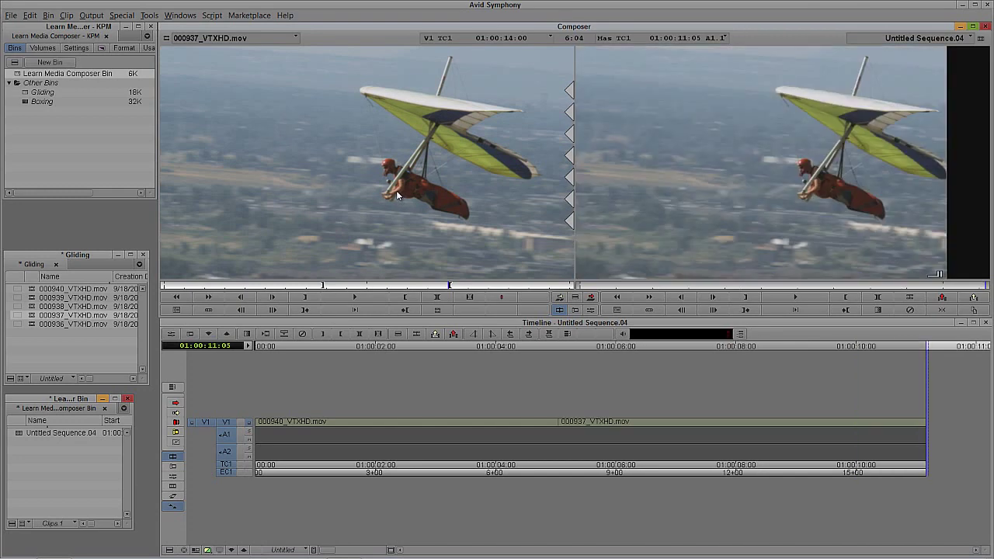
Park the sequence at 01:00:04:18 within the first clip and open the Effect Palette over the source monitor
drag(428, 420, 432, 399)
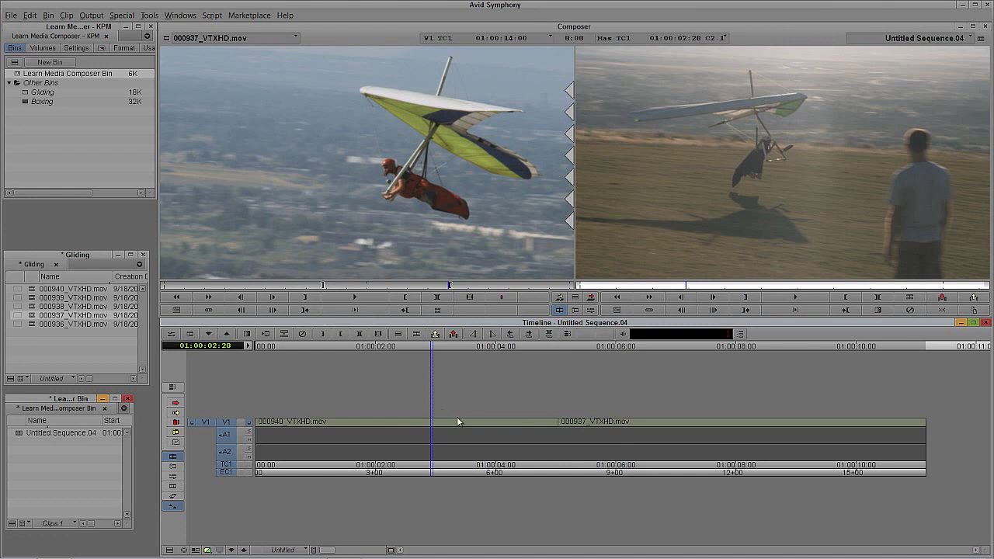
drag(497, 425, 532, 429)
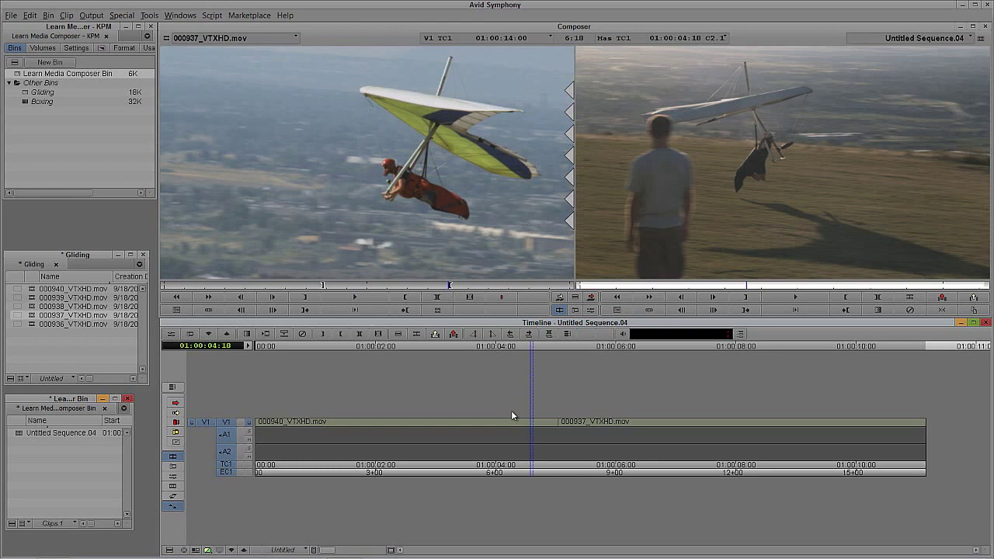
click(150, 16)
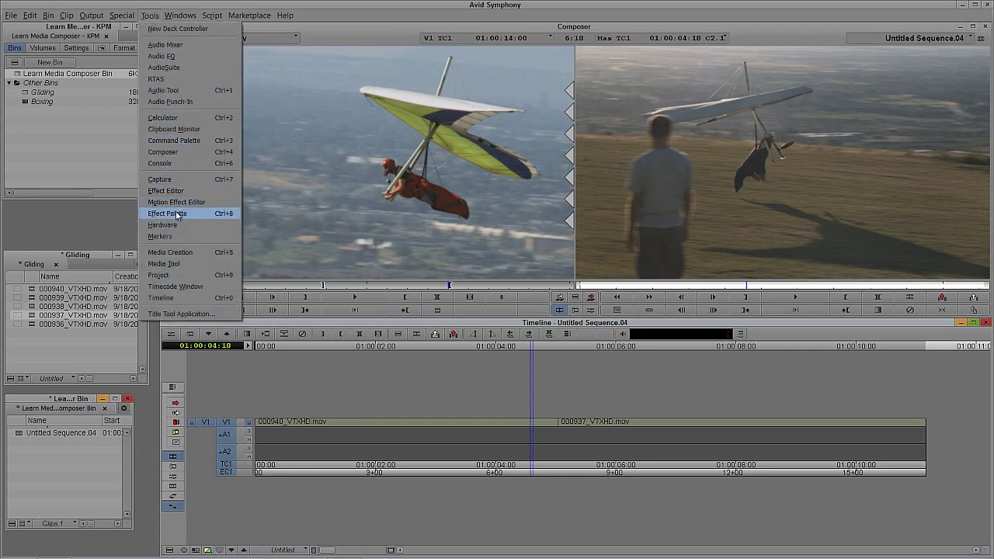
click(742, 195)
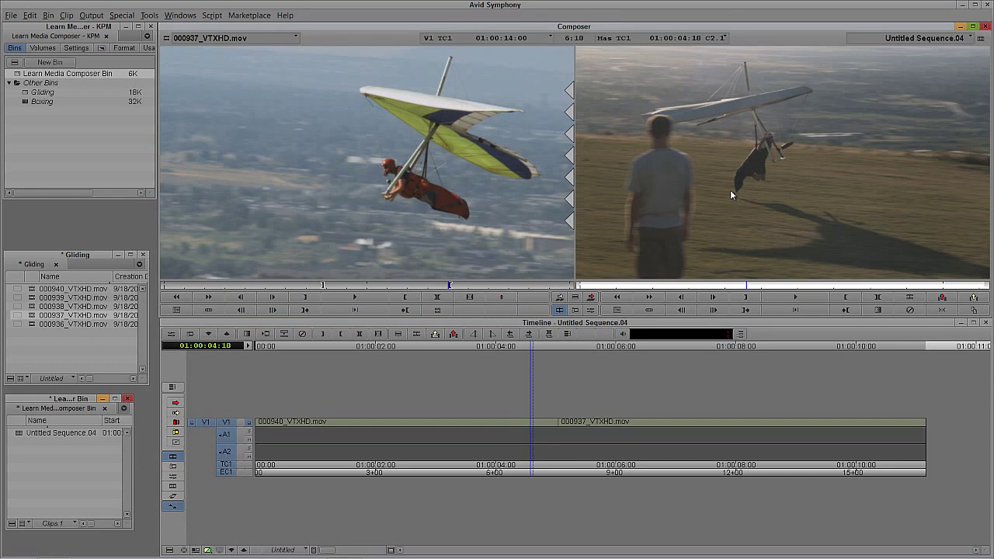
key(ctrl+8)
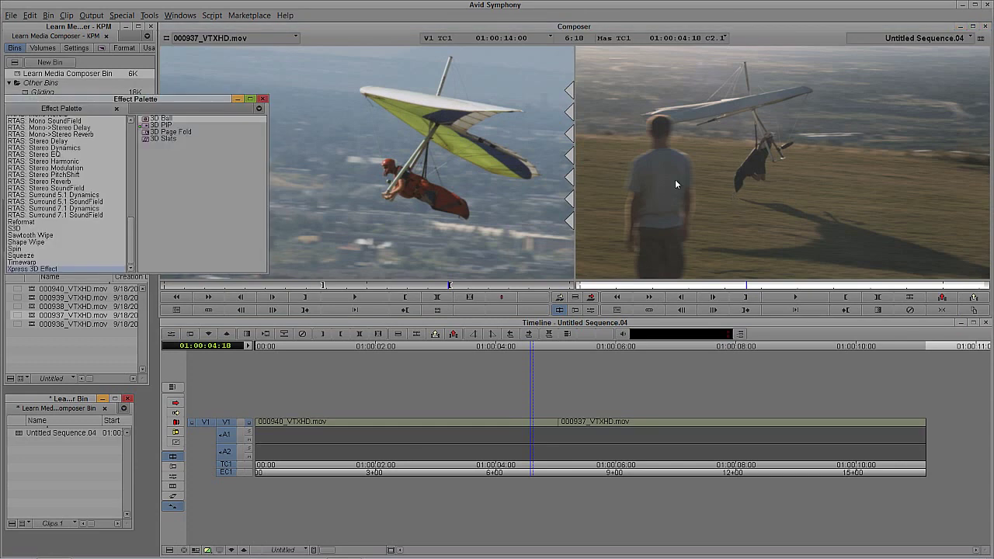
drag(173, 103, 385, 127)
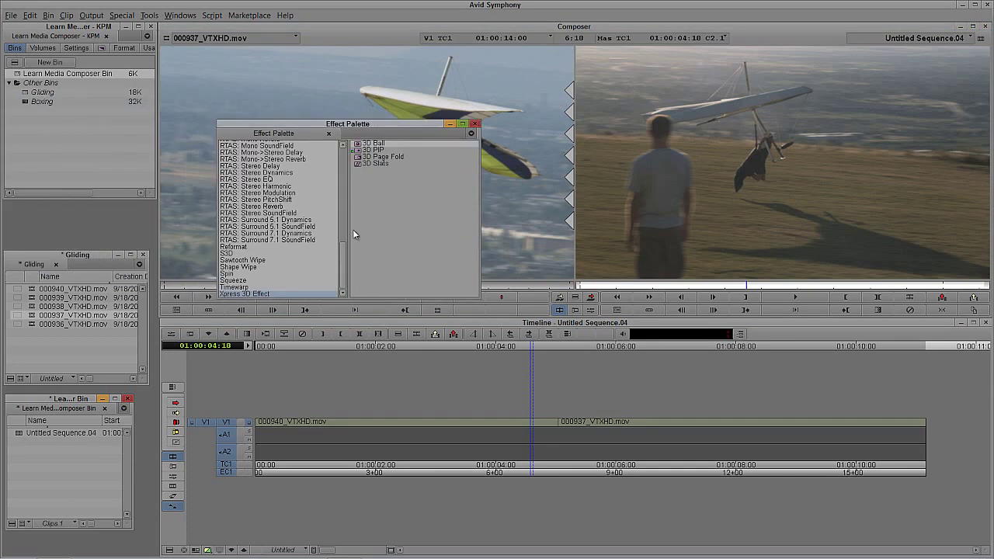
drag(344, 262, 343, 179)
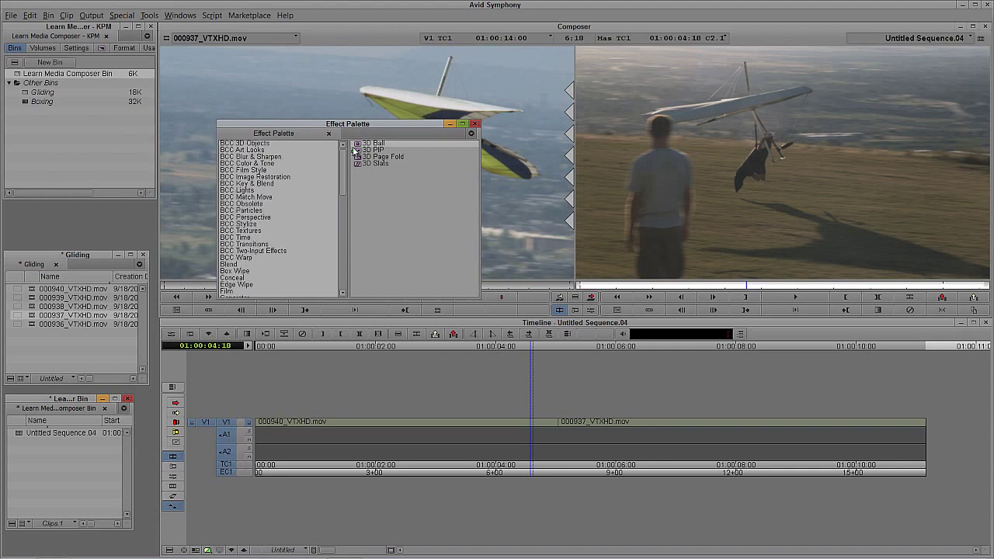
Apply the Dissolve effect from the Blend category to the cut between 000940_VTXHD.mov and 000937_VTXHD.mov, and park on the transition
click(291, 145)
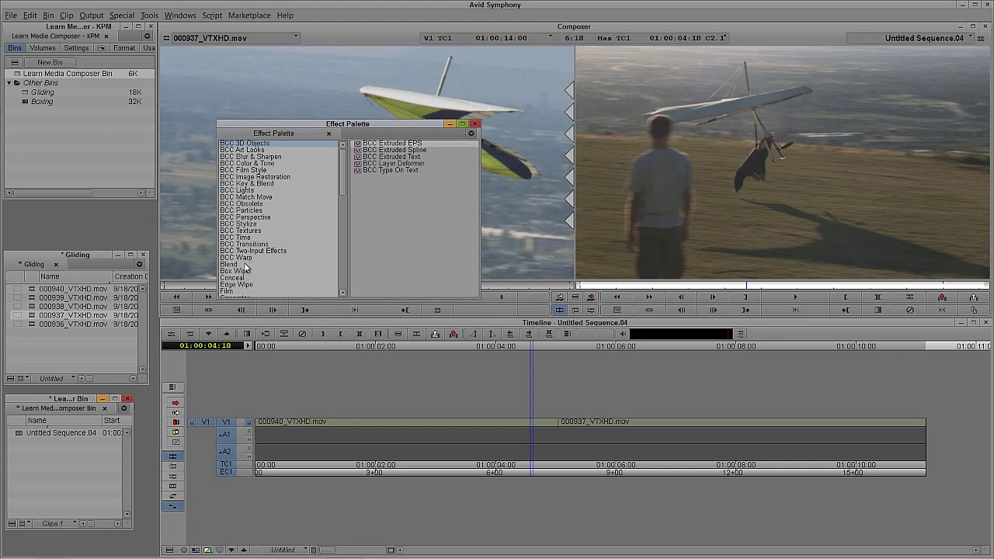
click(243, 265)
drag(332, 128, 165, 126)
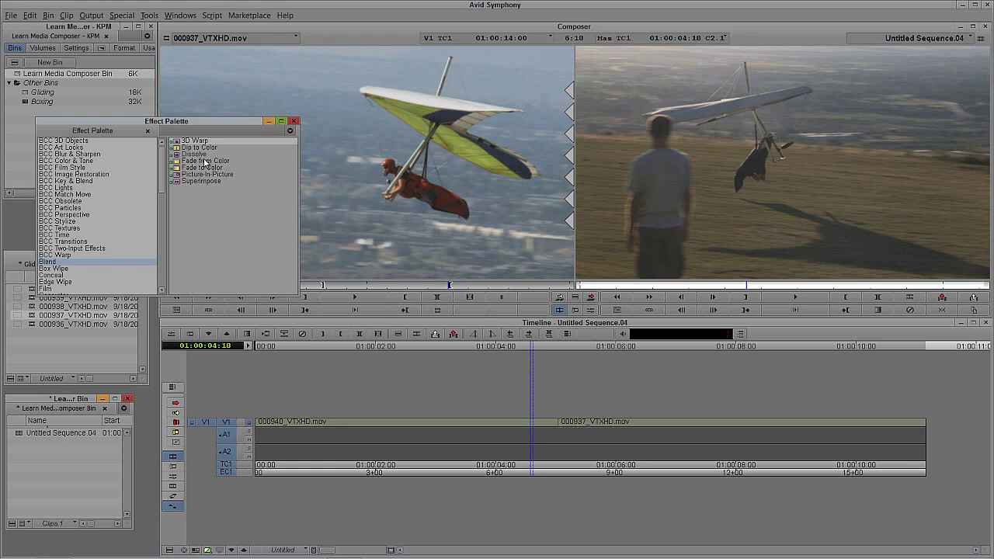
click(178, 154)
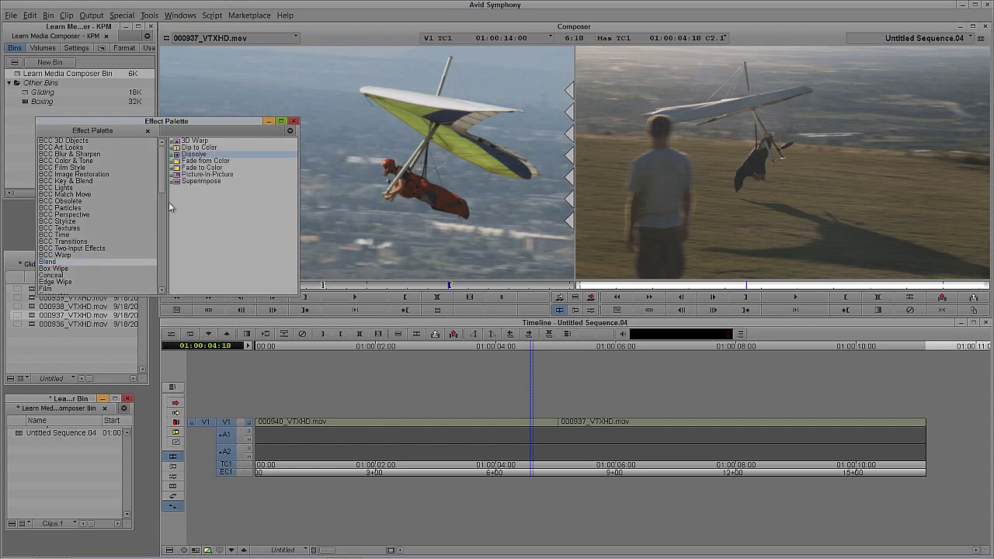
mouse_move(178, 159)
mouse_down()
mouse_move(427, 219)
mouse_move(546, 363)
mouse_move(557, 428)
mouse_up()
click(558, 431)
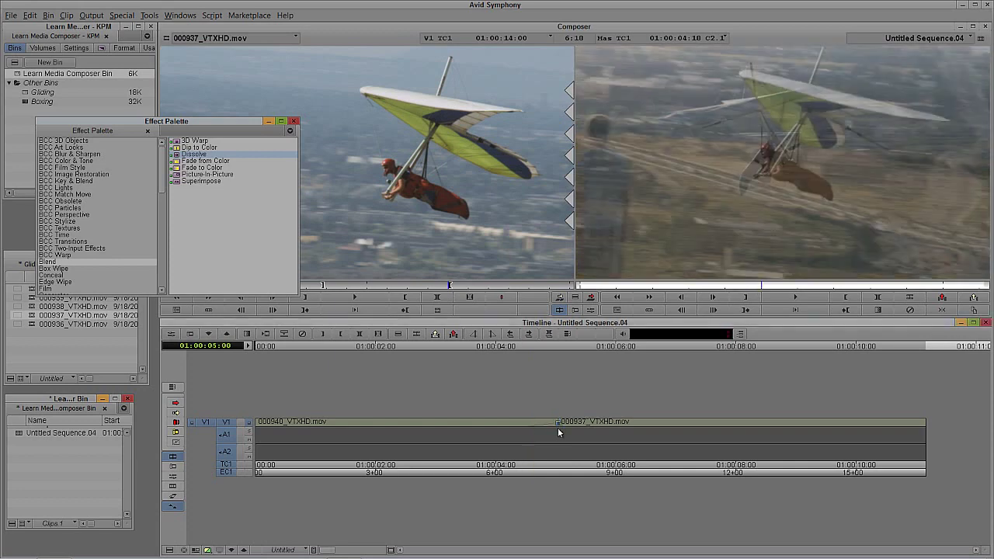
Play the sequence across the dissolve, starting from about 01:00:03:20 in the first clip
drag(533, 427, 491, 427)
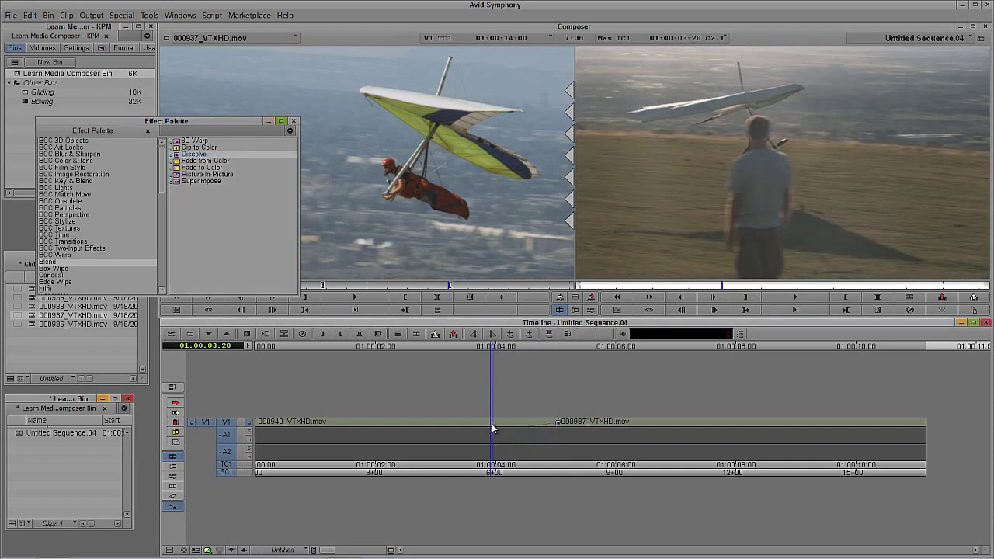
key(space)
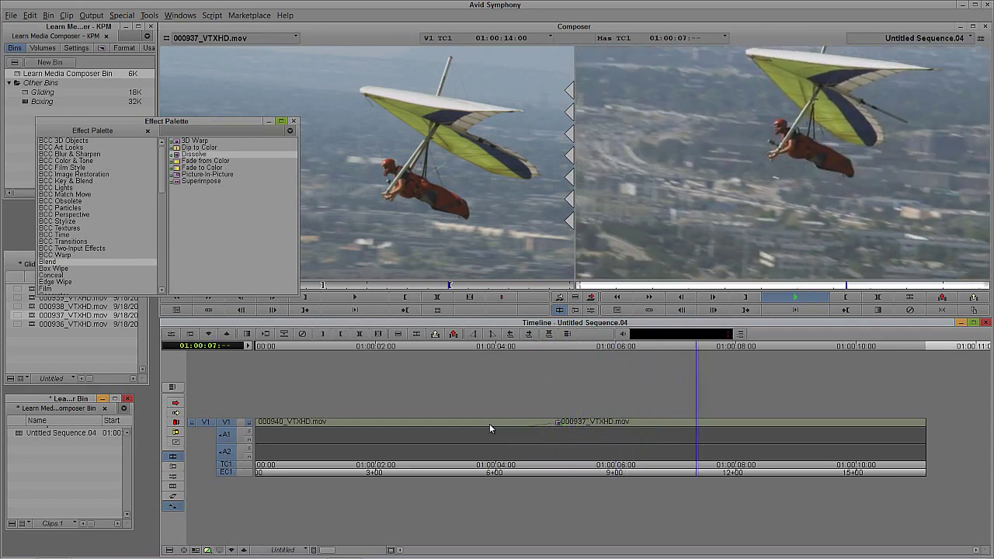
key(space)
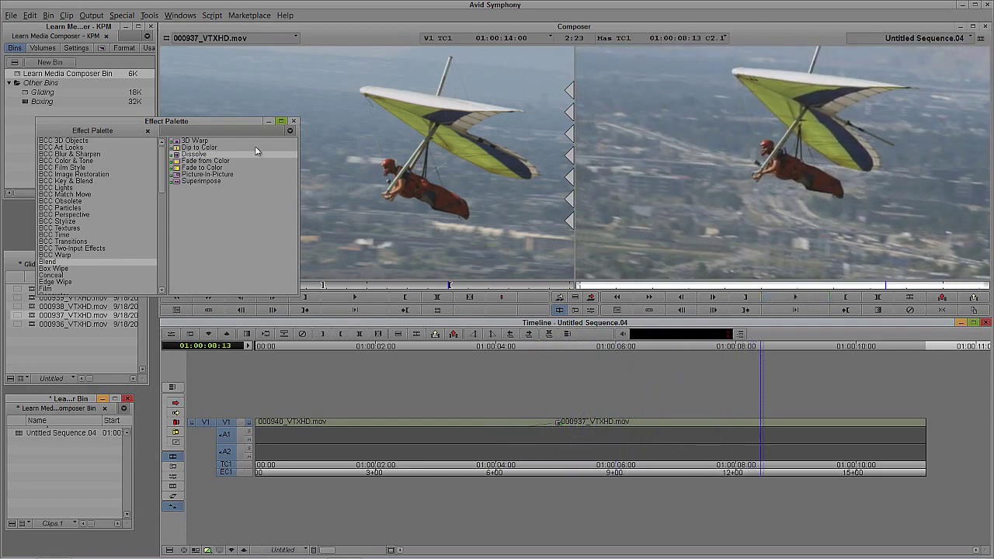
Close the floating Effect Palette and show the effects list in the project window instead
click(293, 122)
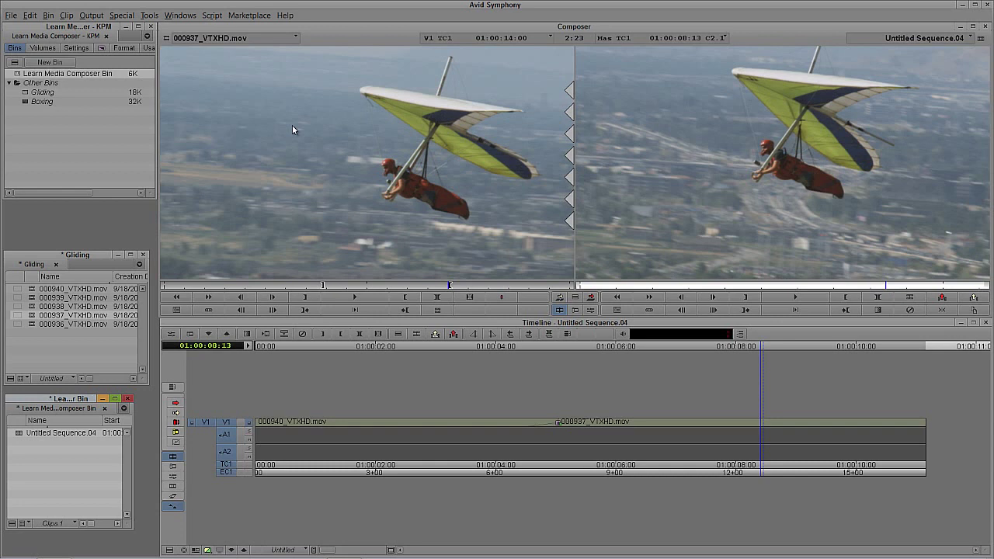
click(102, 50)
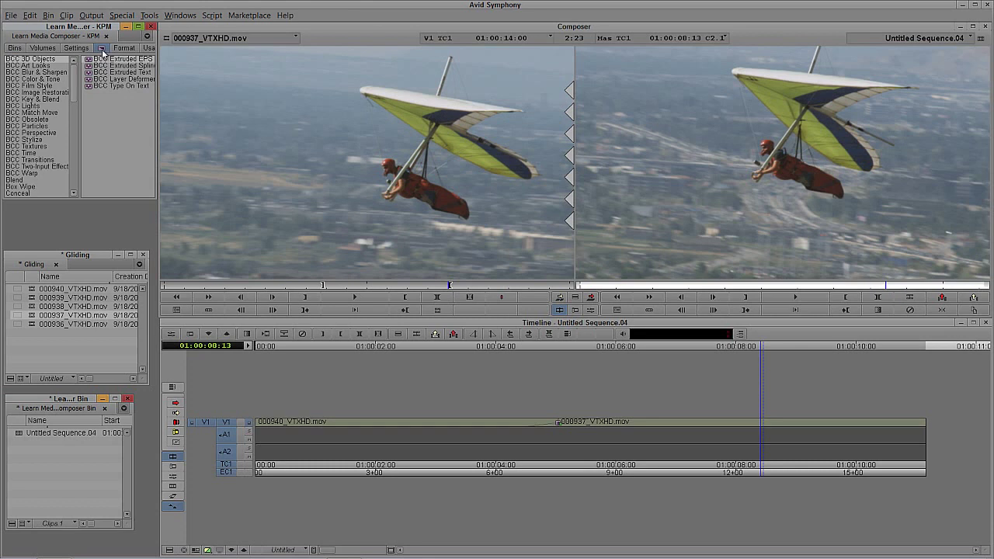
mouse_move(76, 78)
mouse_down()
mouse_move(76, 132)
mouse_move(86, 69)
mouse_up()
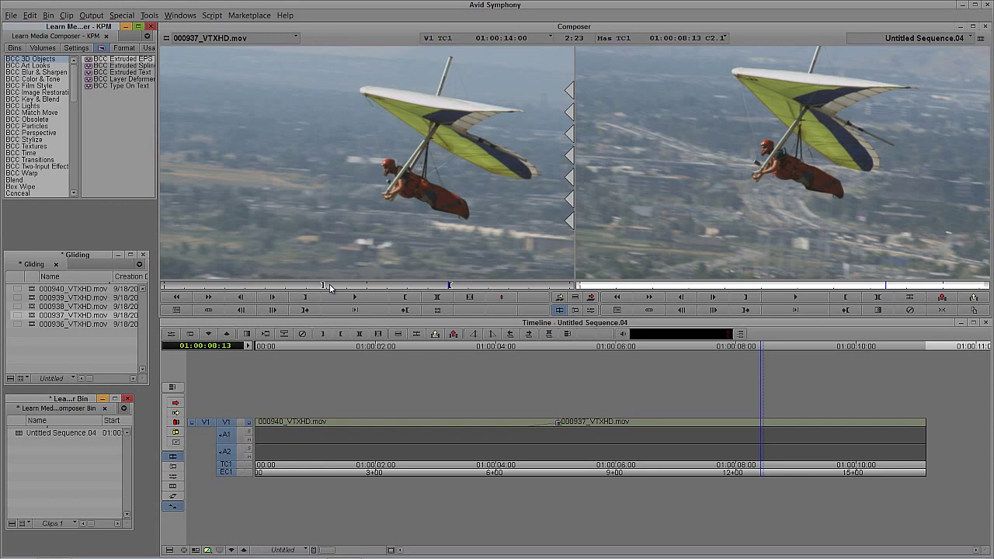
Scrub from about 01:00:03:26 in the first clip through the dissolve, up to the cut at 01:00:05:00
drag(504, 426, 486, 425)
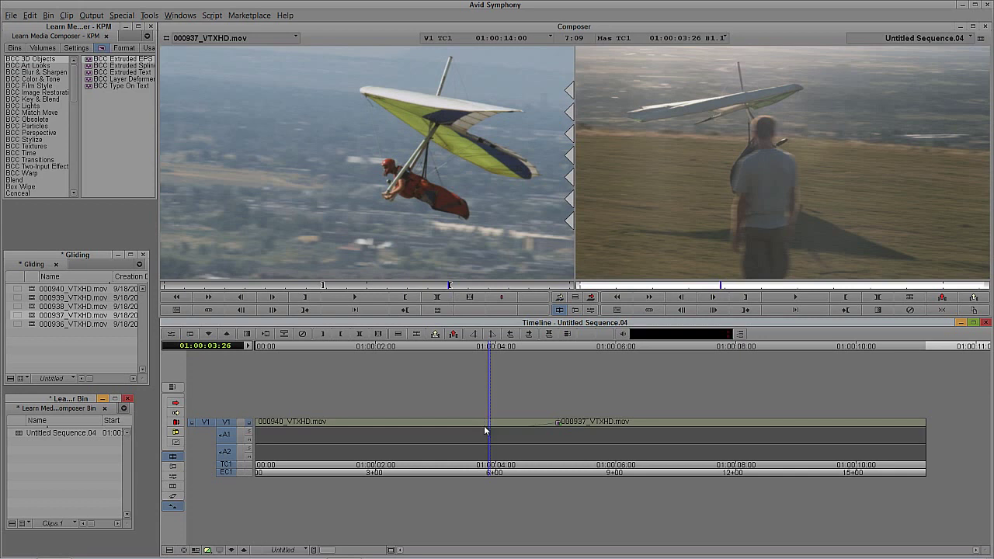
click(477, 431)
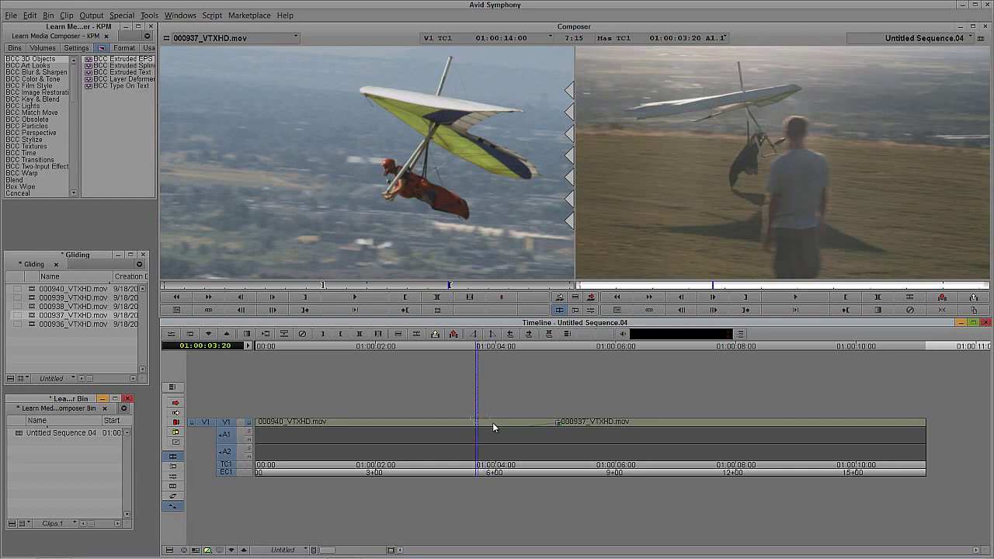
click(510, 432)
drag(521, 437, 557, 441)
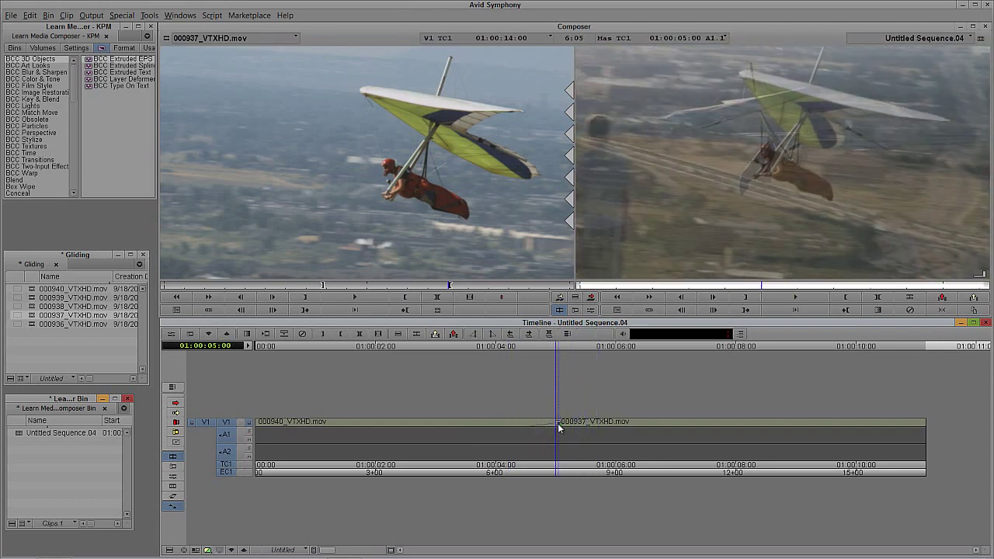
Remove the dissolve from the cut at 01:00:05:00, undoing and redoing the removal once
click(559, 424)
click(557, 443)
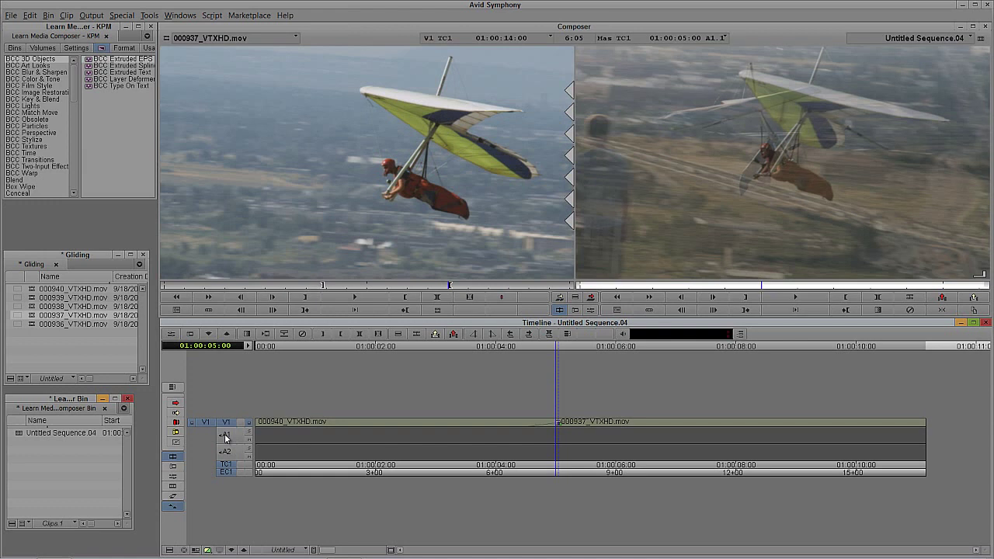
click(302, 334)
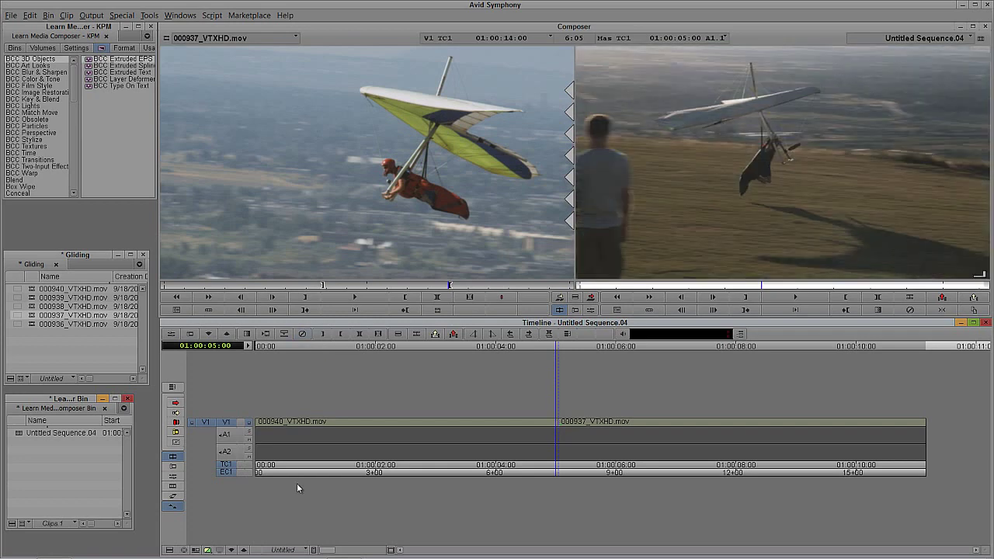
key(ctrl+z)
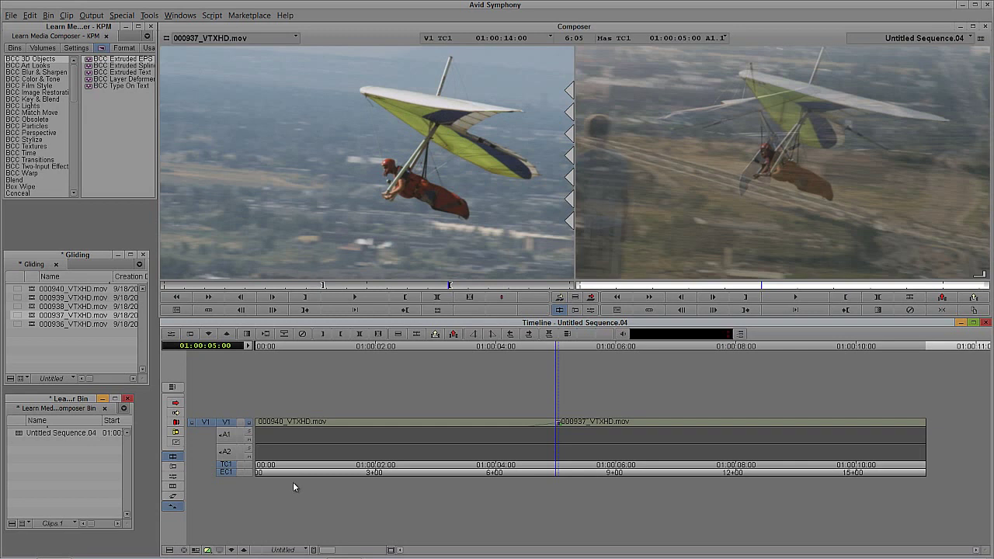
key(ctrl+r)
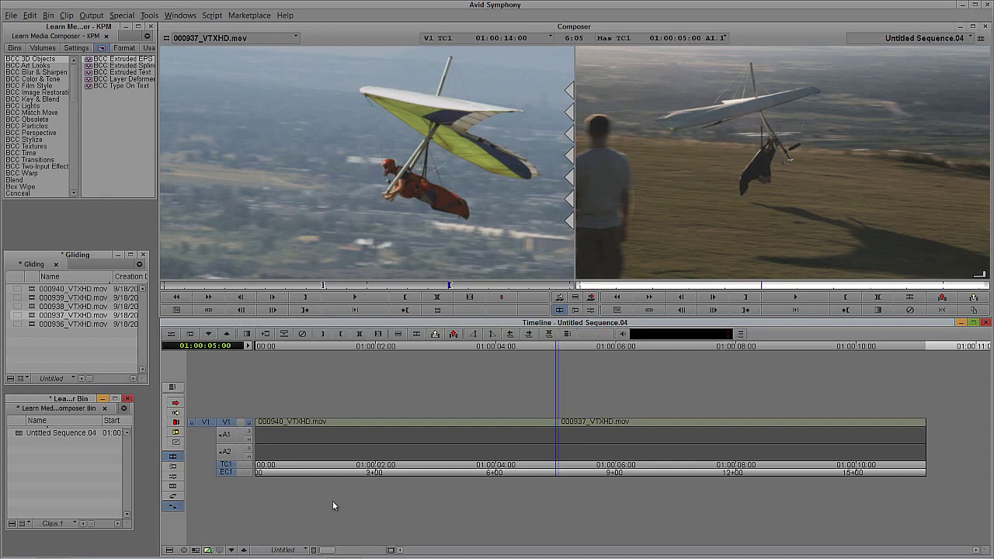
Add a 12-frame Dissolve centered on the cut between the two clips, using Quick Transition
click(35, 180)
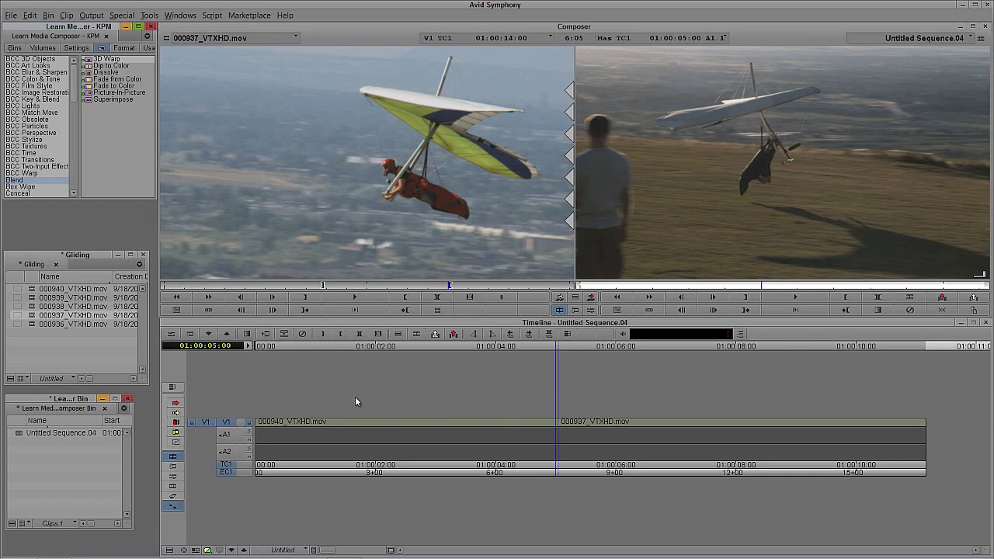
click(554, 423)
key(backslash)
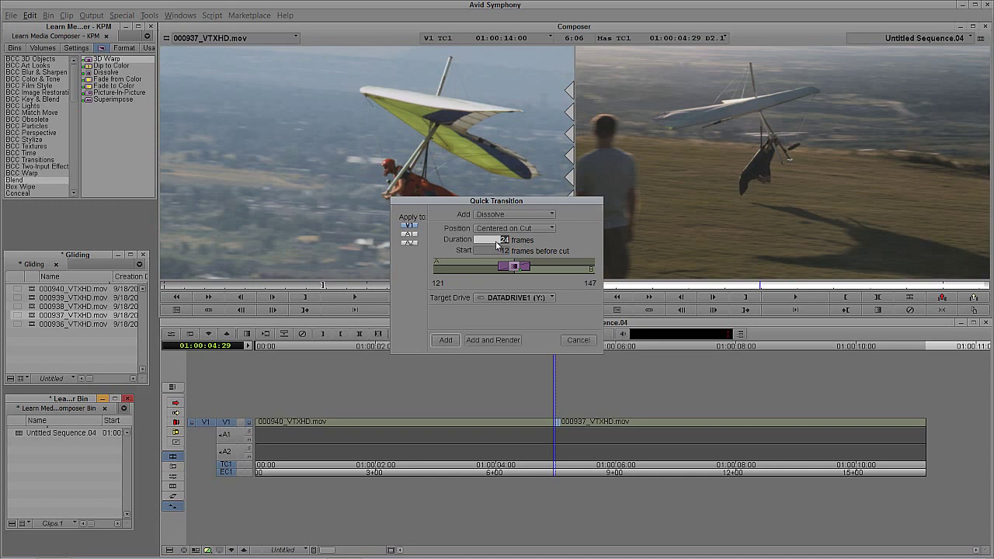
text(12)
click(444, 340)
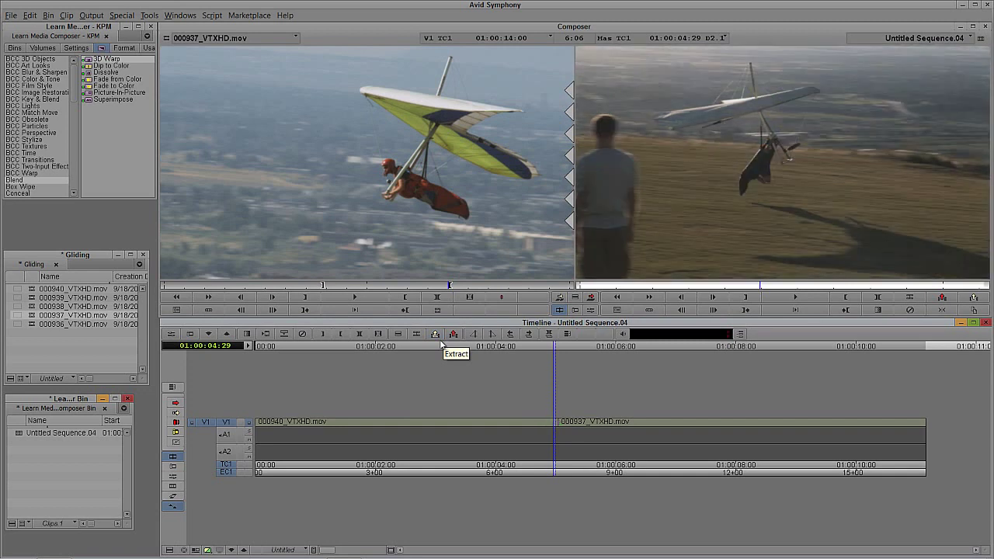
key(backslash)
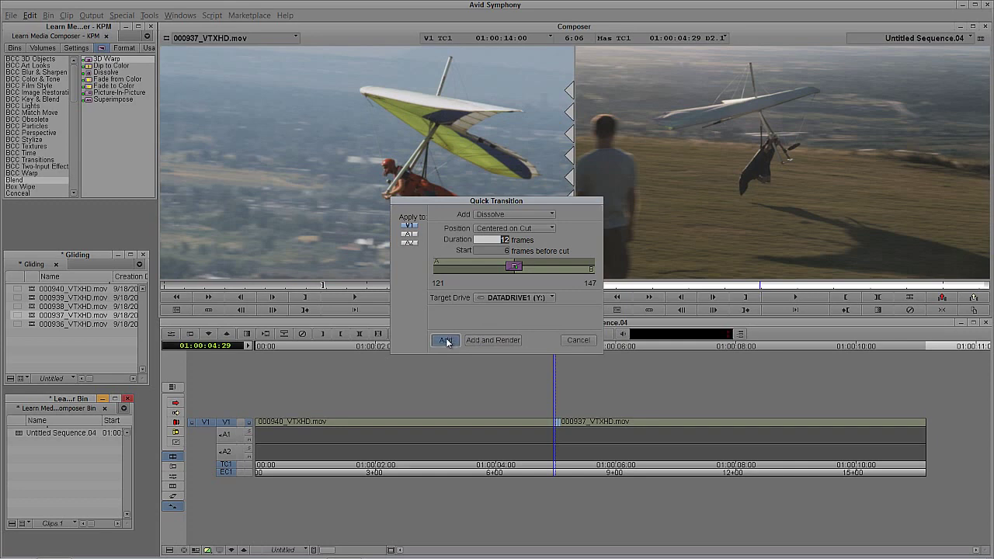
click(447, 342)
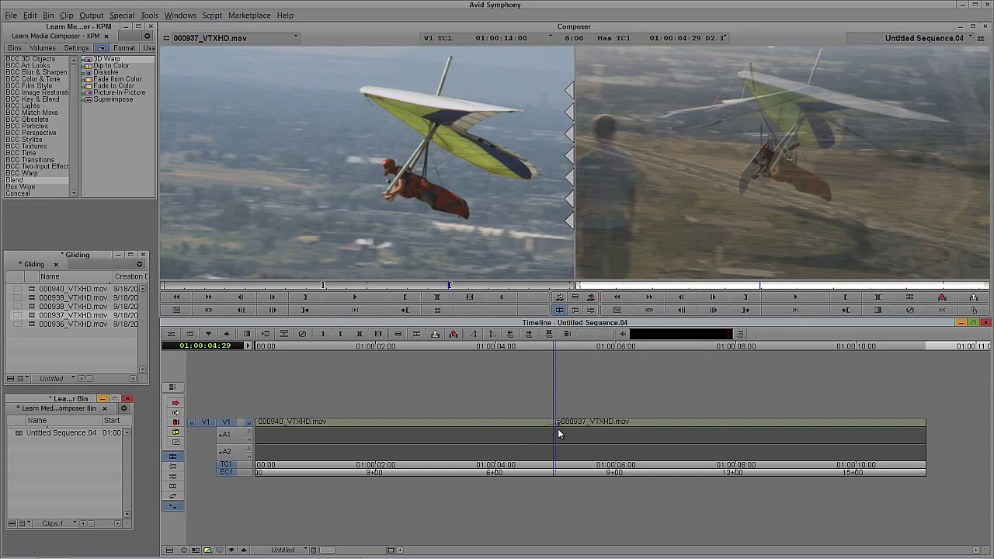
Apply the BCC Swish Pan effect from BCC Transitions to the cut and play across it from 01:00:03:14
click(25, 159)
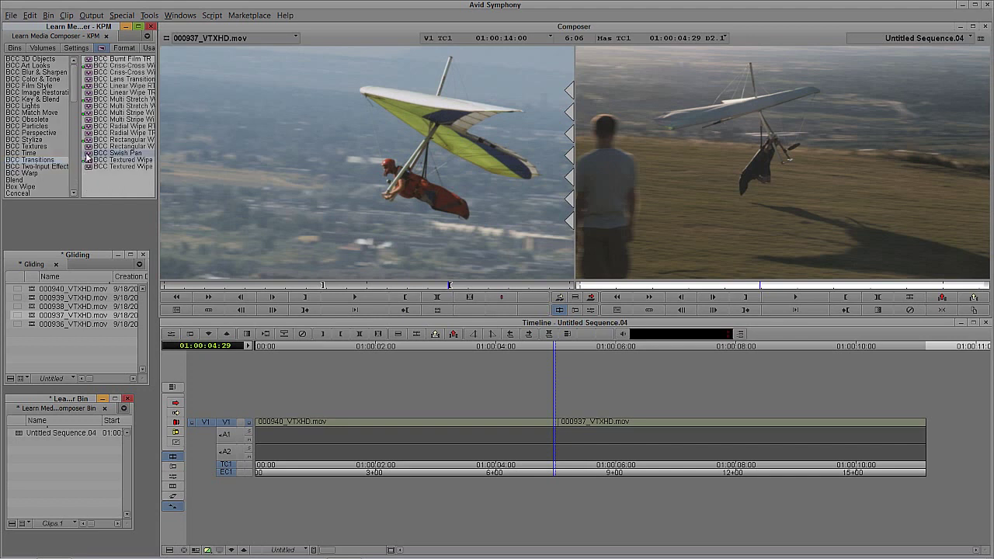
drag(105, 155, 558, 426)
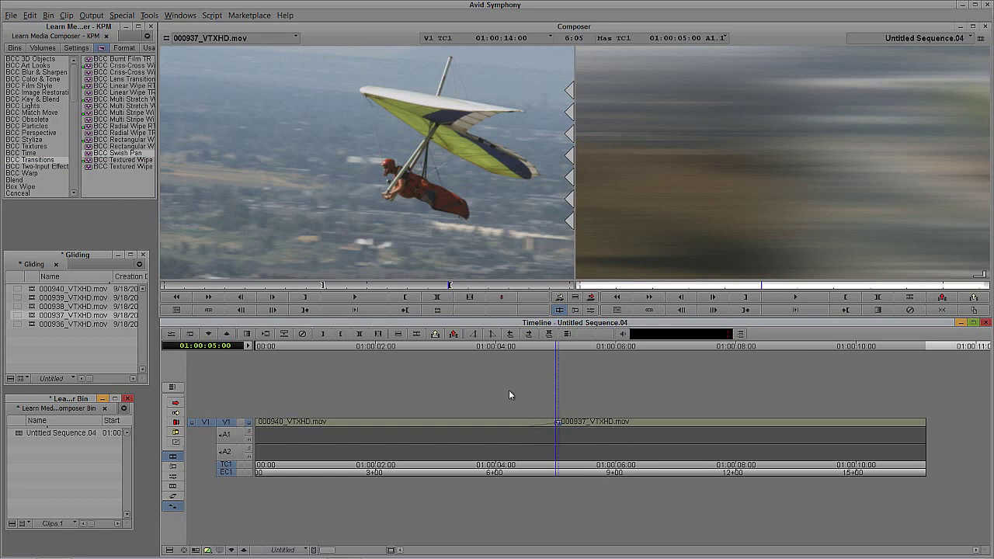
click(454, 431)
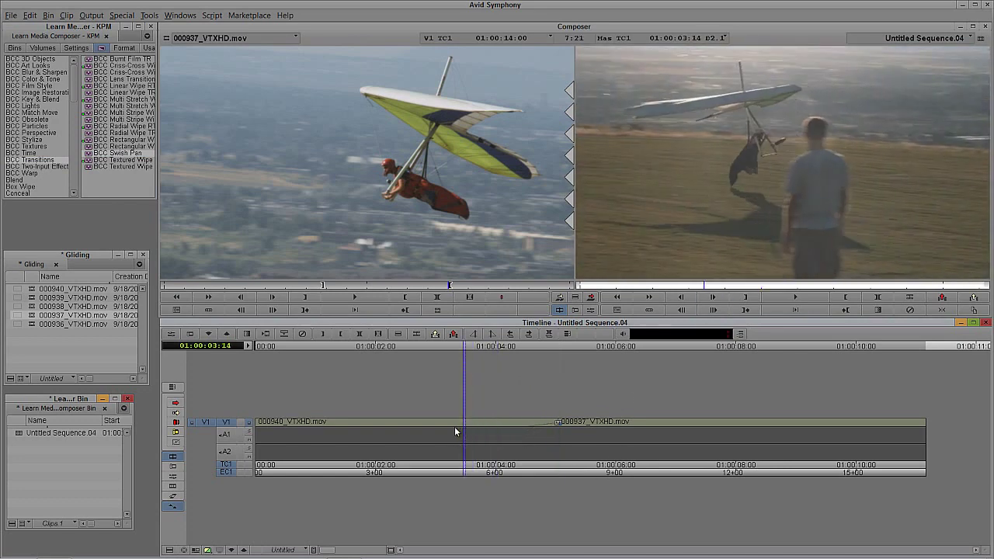
key(space)
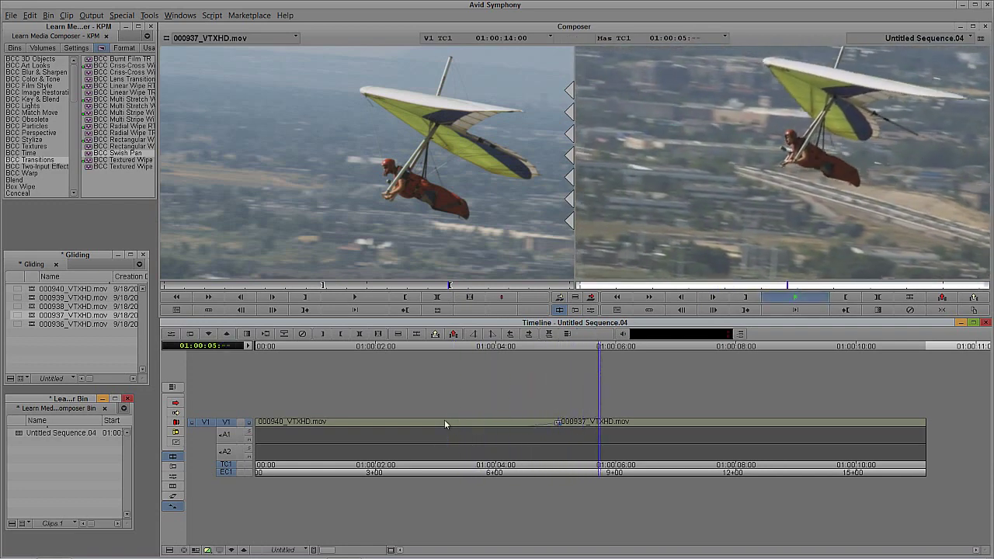
Park on the swish pan transition and render it to DATADRIVE1 (Y:)
click(559, 432)
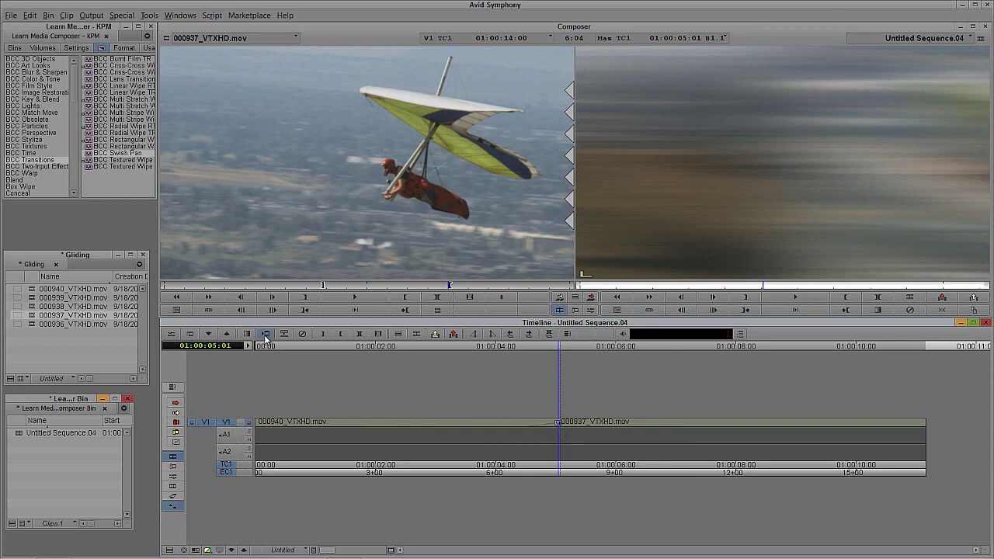
click(266, 335)
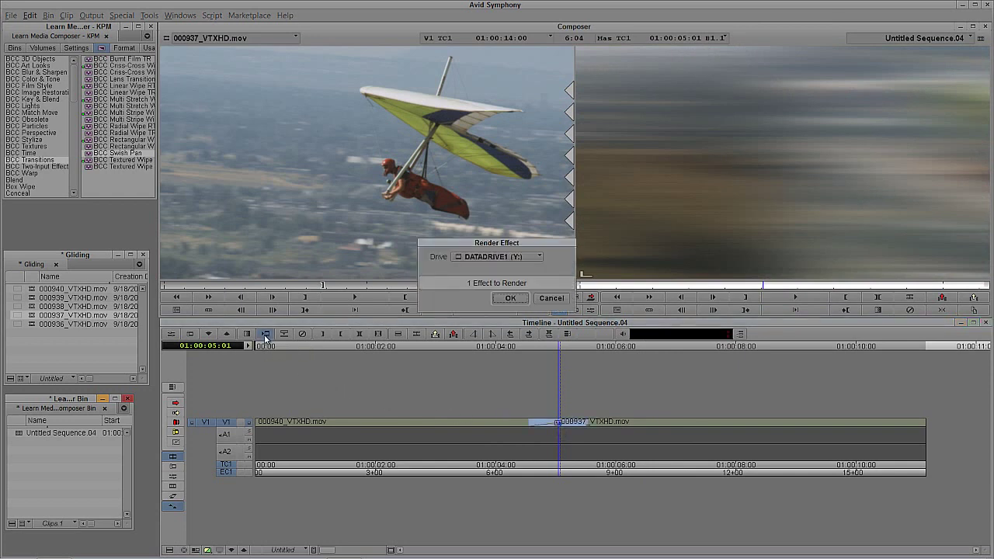
click(509, 299)
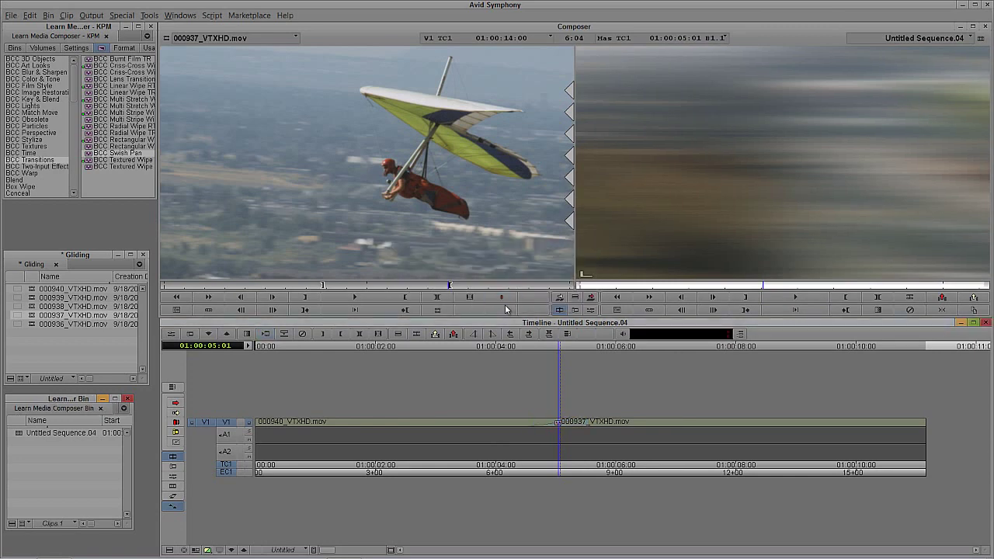
Play the sequence across the rendered swish pan, starting shortly before the transition
click(503, 427)
key(space)
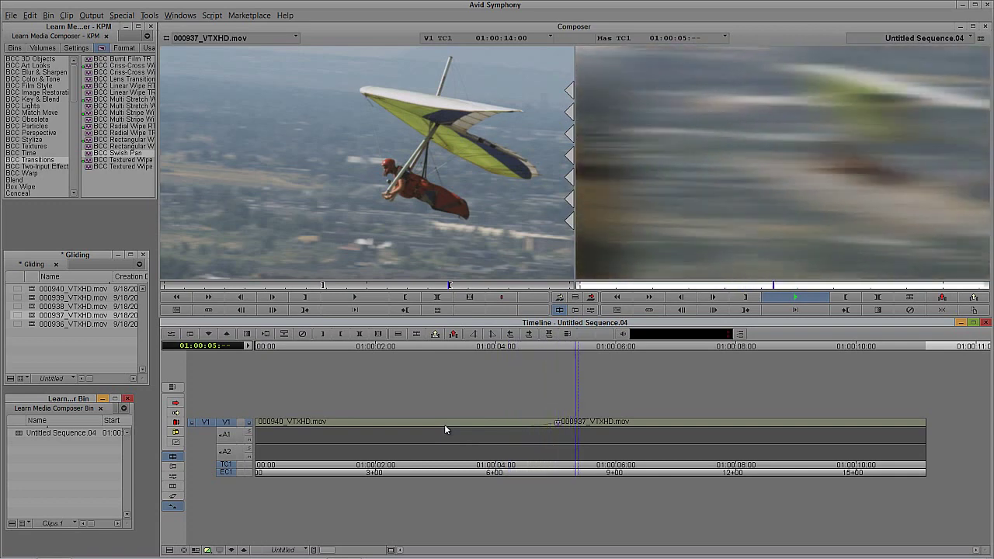
key(space)
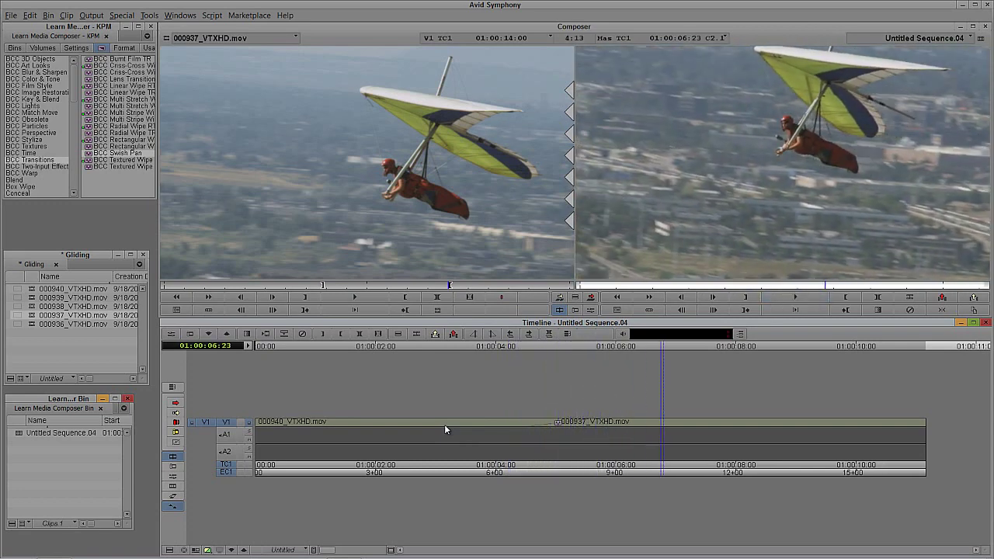
Add a 12-frame Dissolve centered on the cut with Quick Transition and scrub back across it to 01:00:04:21
click(547, 436)
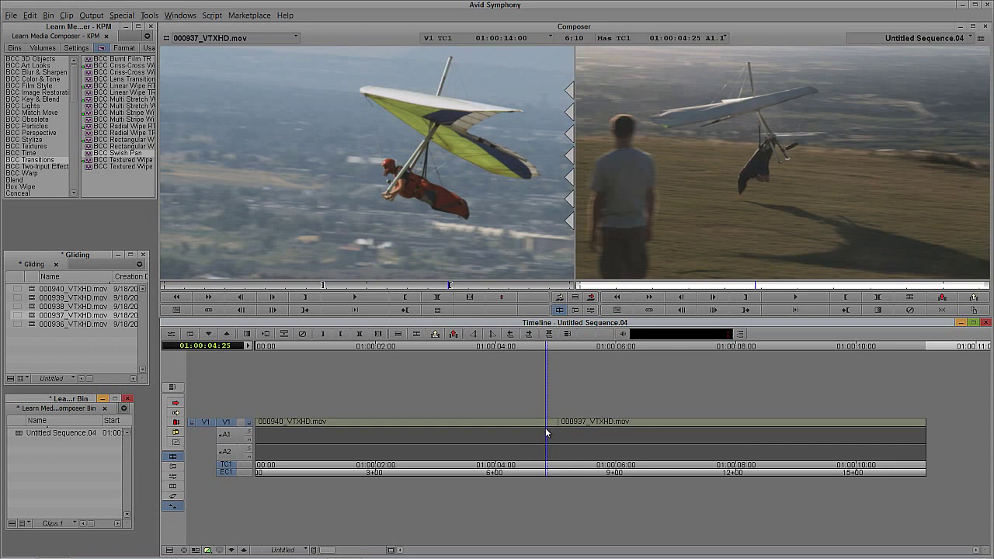
key(backslash)
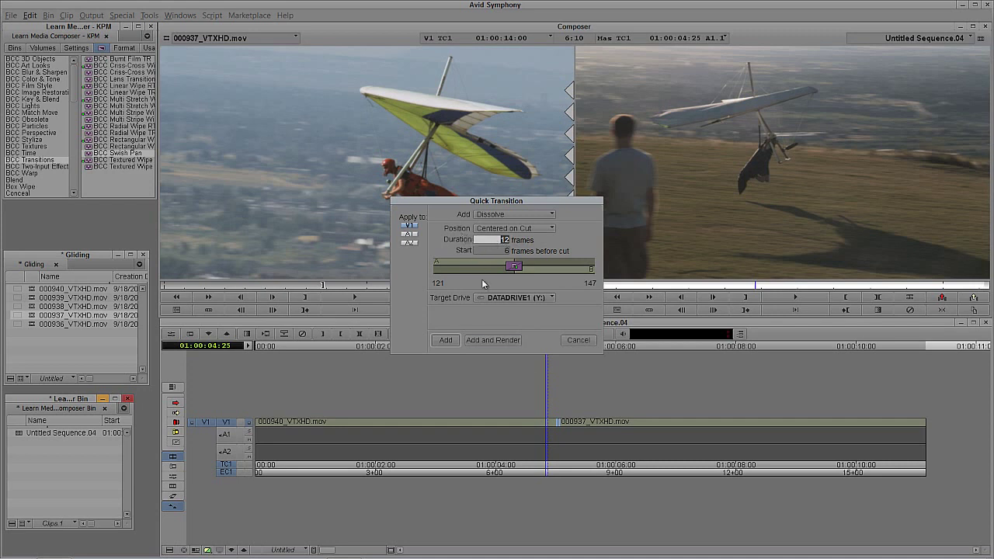
click(445, 340)
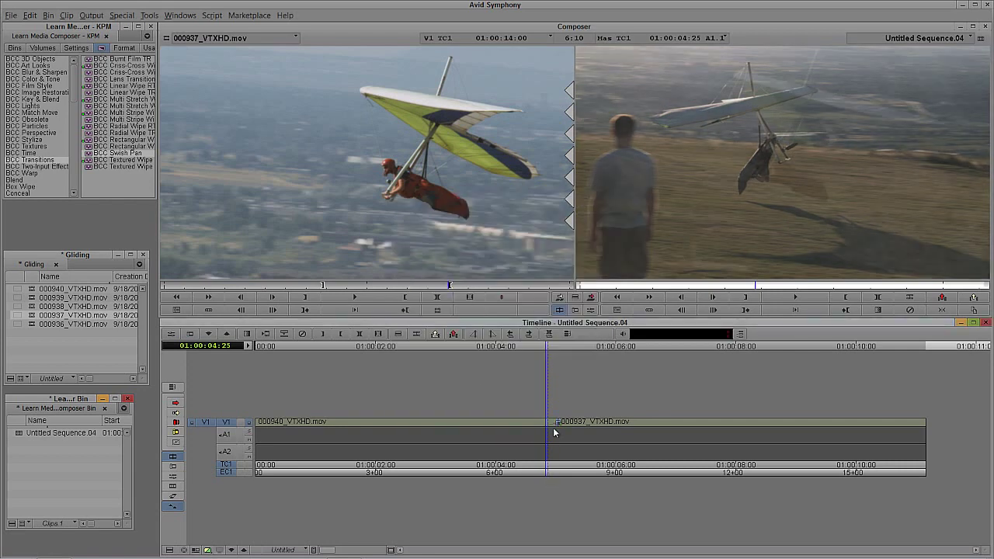
click(566, 430)
drag(575, 430, 539, 427)
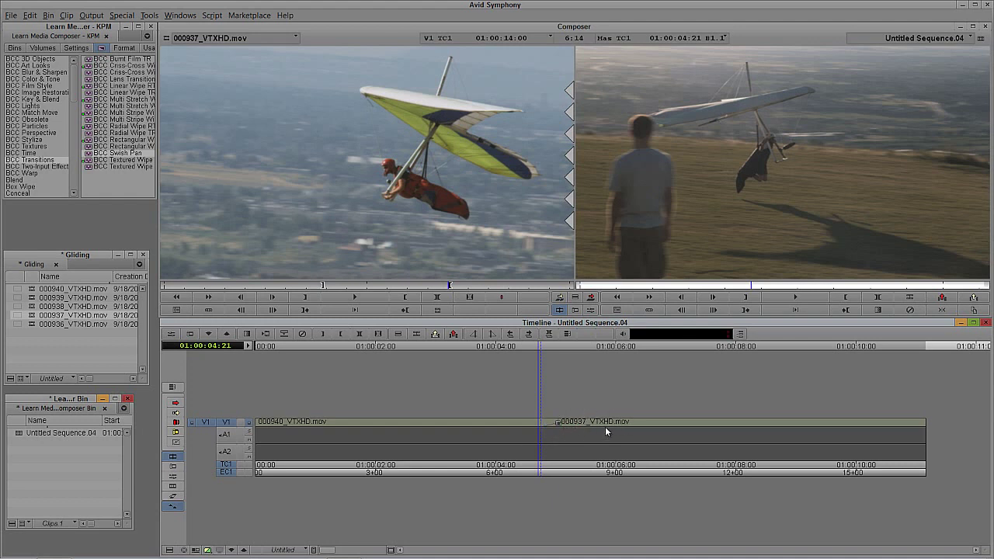
Add a 12-frame Dissolve positioned Starting at Cut on the bare edit between the two clips, using Quick Transition
click(561, 432)
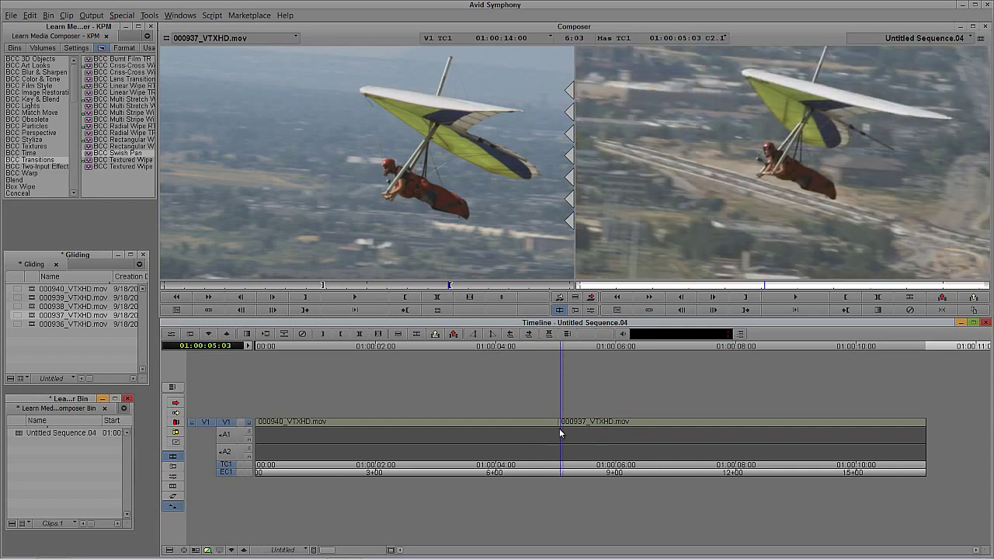
key(backslash)
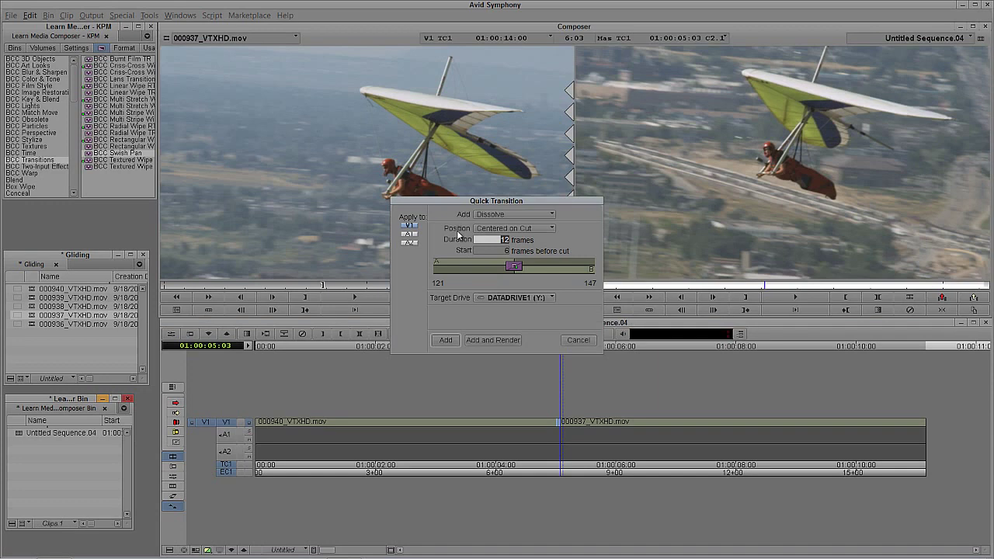
click(491, 231)
click(489, 263)
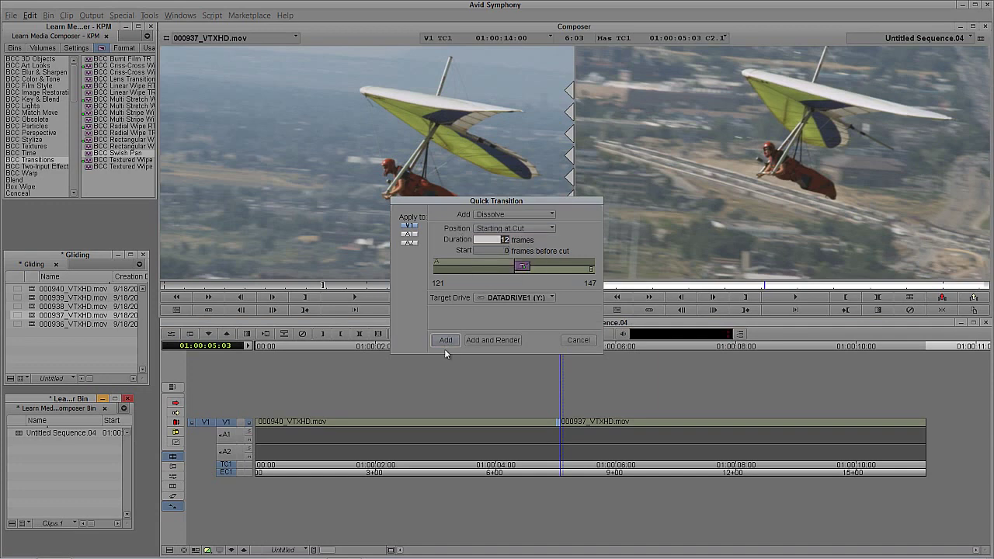
click(445, 341)
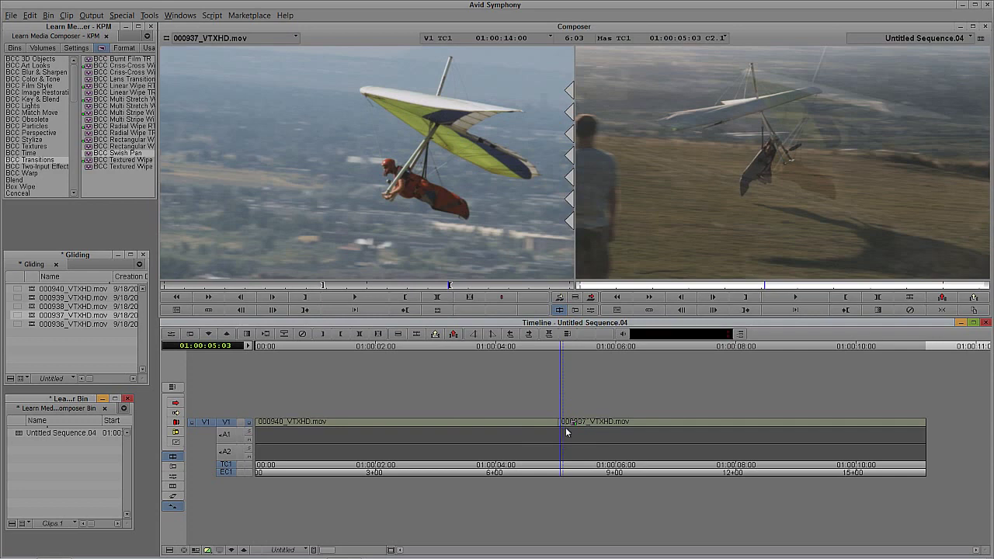
Park at 01:00:05:01 and reapply the 12-frame Dissolve starting at the cut through Quick Transition
mouse_move(565, 427)
mouse_down()
mouse_move(616, 426)
mouse_move(535, 434)
mouse_move(571, 429)
mouse_move(561, 429)
mouse_up()
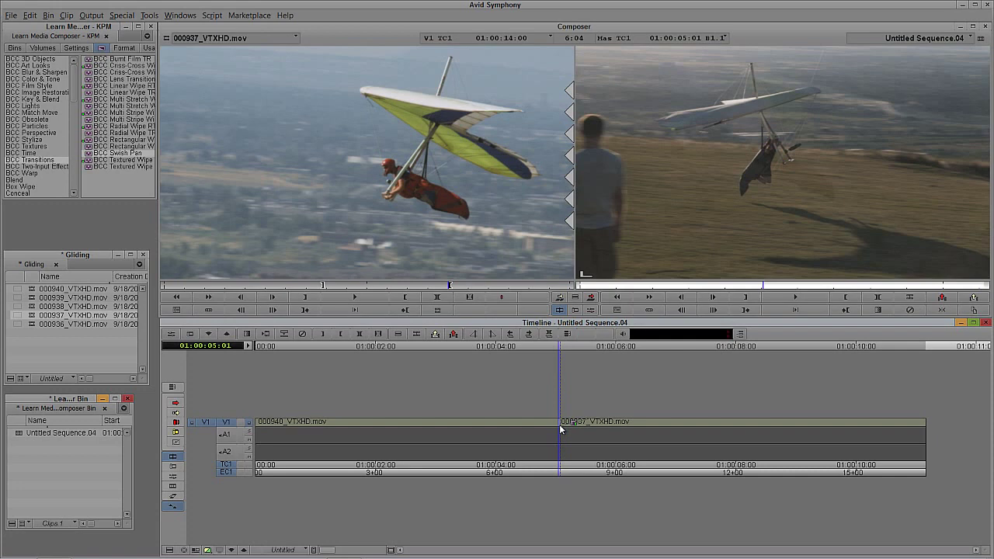
key(backslash)
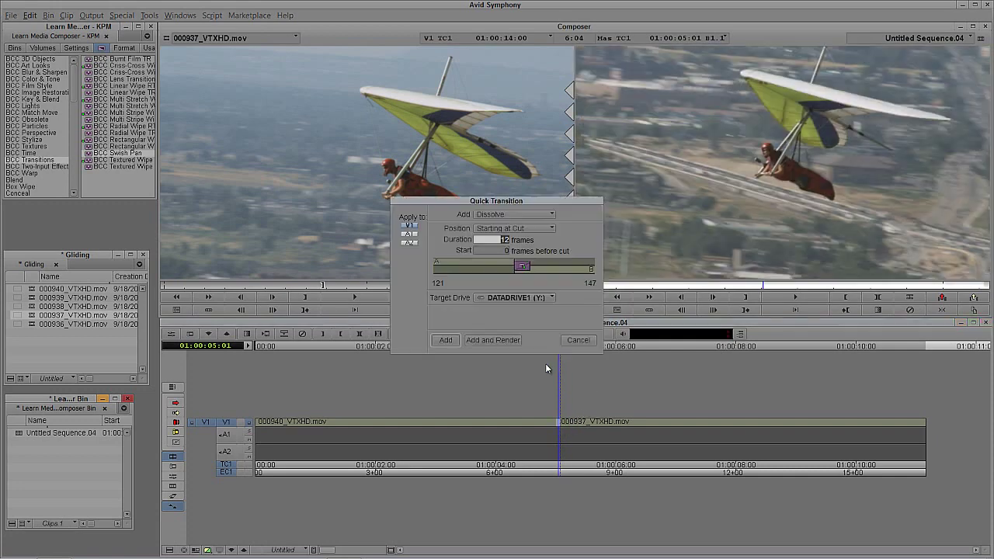
click(445, 341)
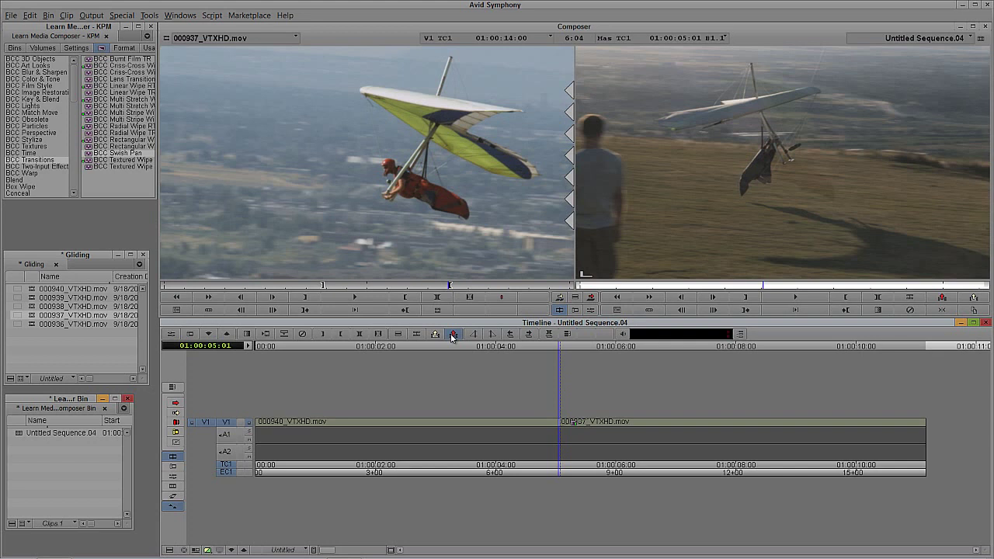
Park at 01:00:05:06 inside the dissolve and open its parameters in the Effect Editor
click(453, 334)
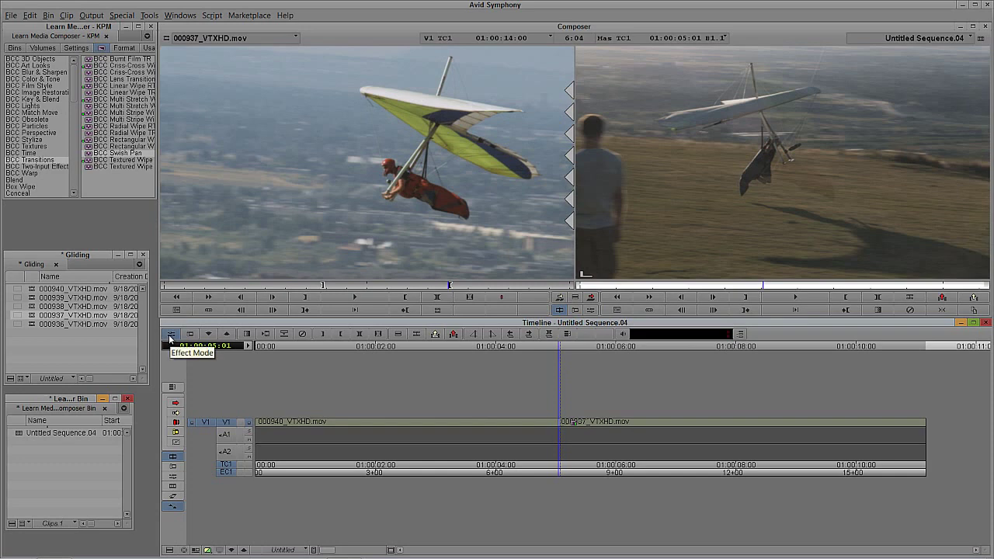
click(569, 433)
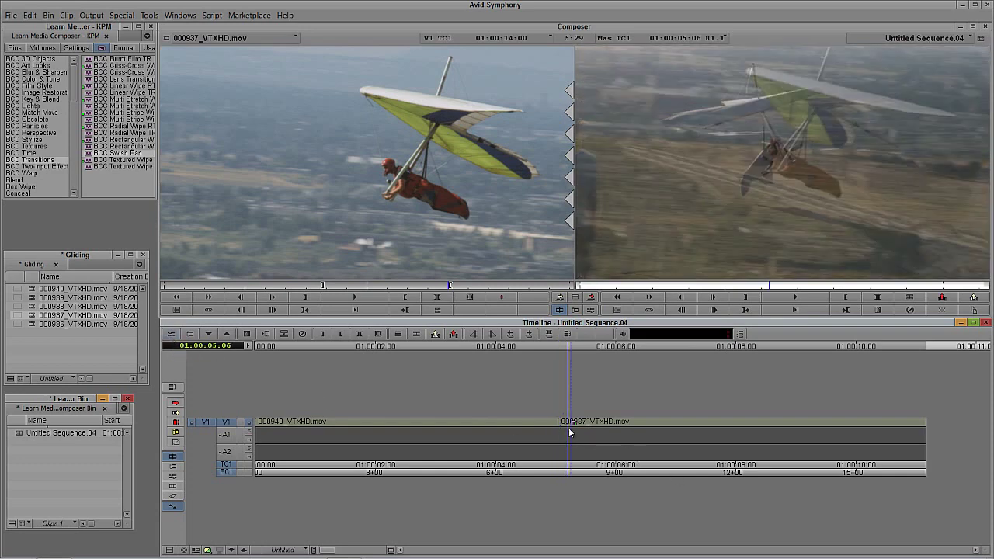
key(ctrl+8)
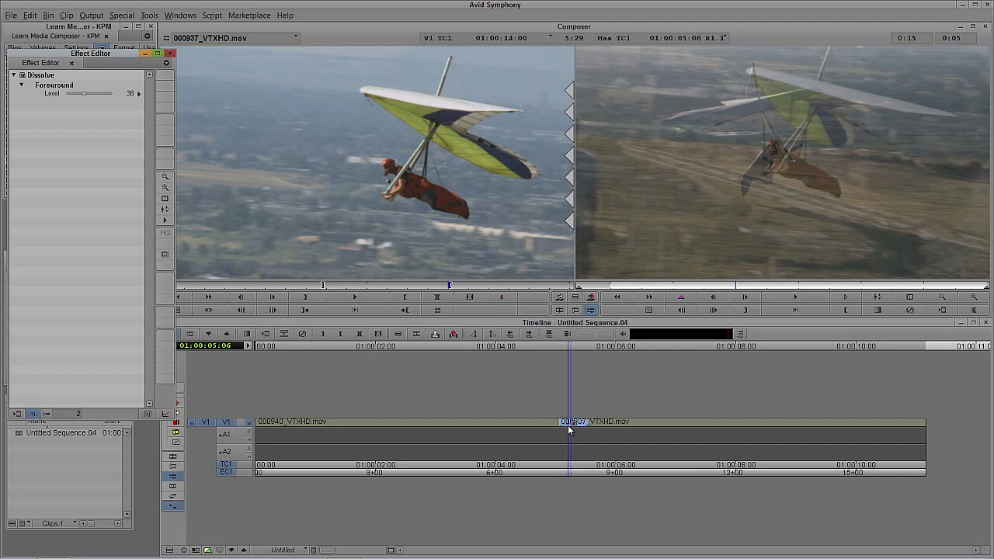
Move the Effect Editor clear of the bins and reopen it with the playhead parked at 01:00:05:08 inside the dissolve
click(596, 383)
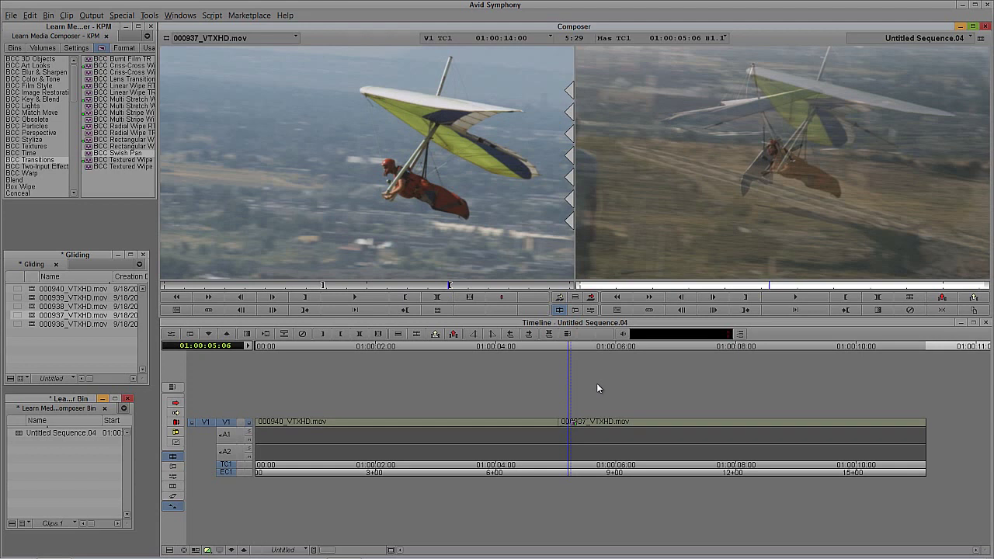
key(ctrl+8)
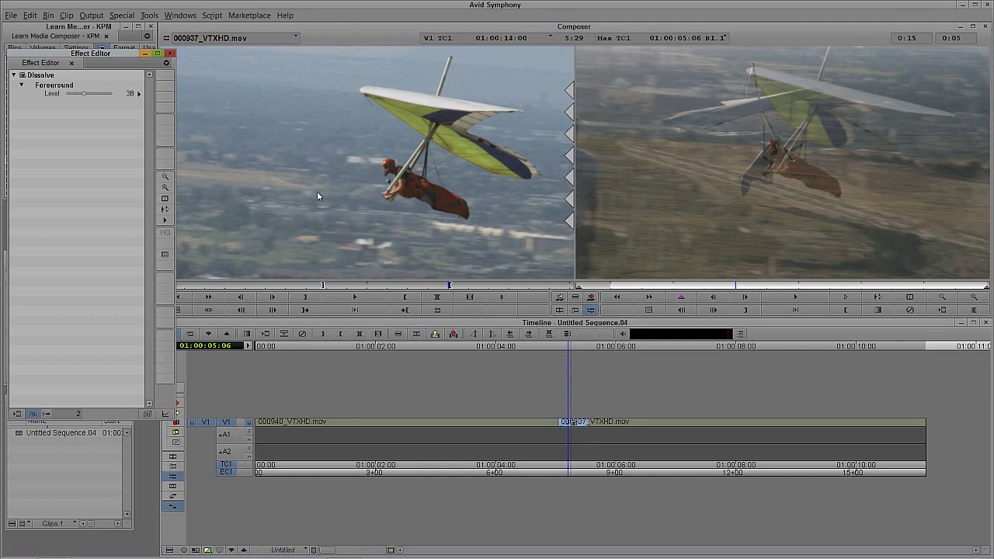
drag(101, 56, 250, 40)
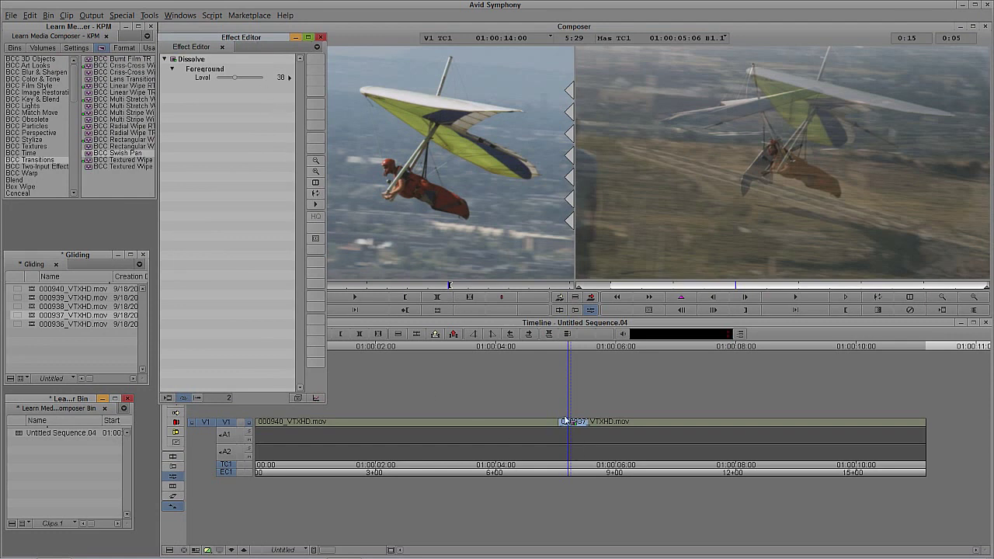
click(590, 297)
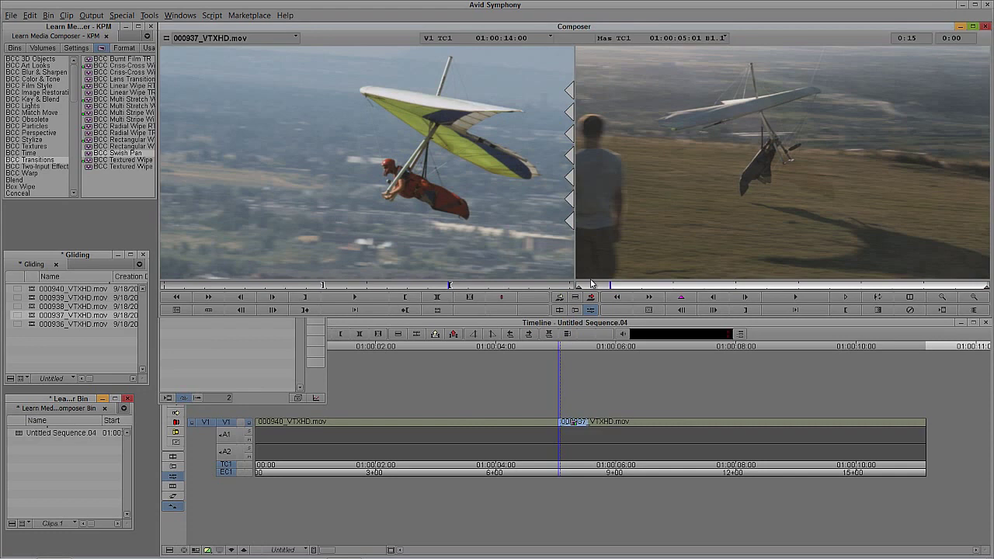
click(571, 425)
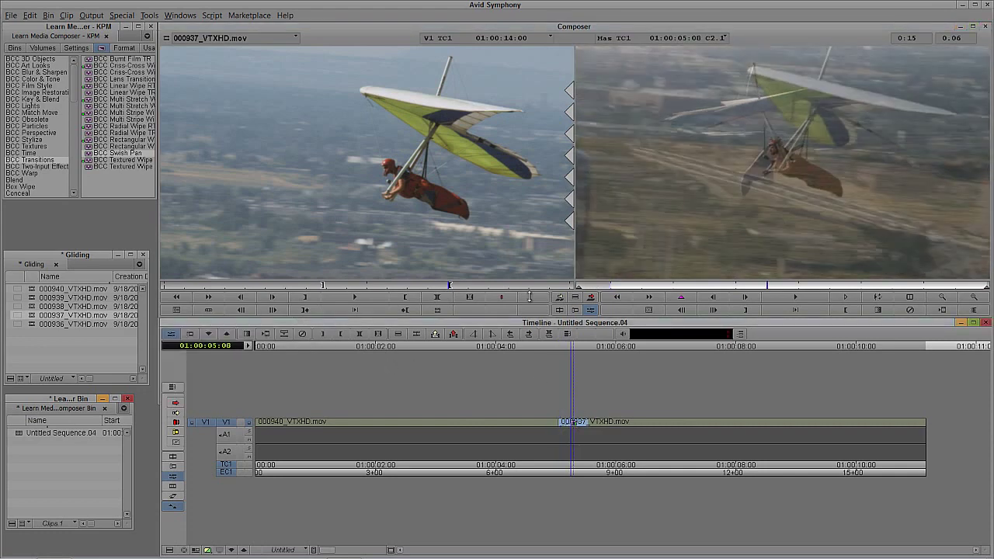
click(166, 357)
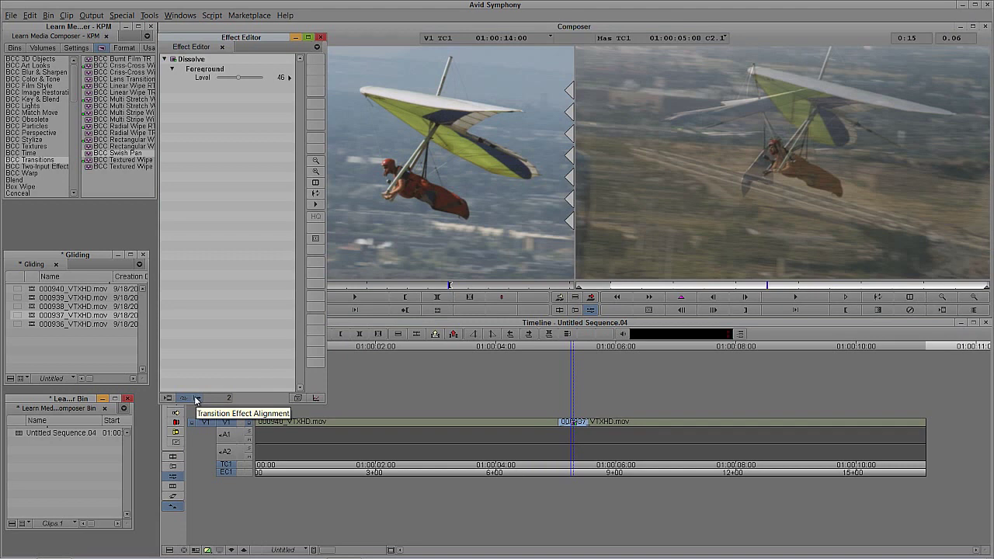
Switch the Dissolve's alignment to Centered on Cut and from there to Ending at Cut
click(197, 399)
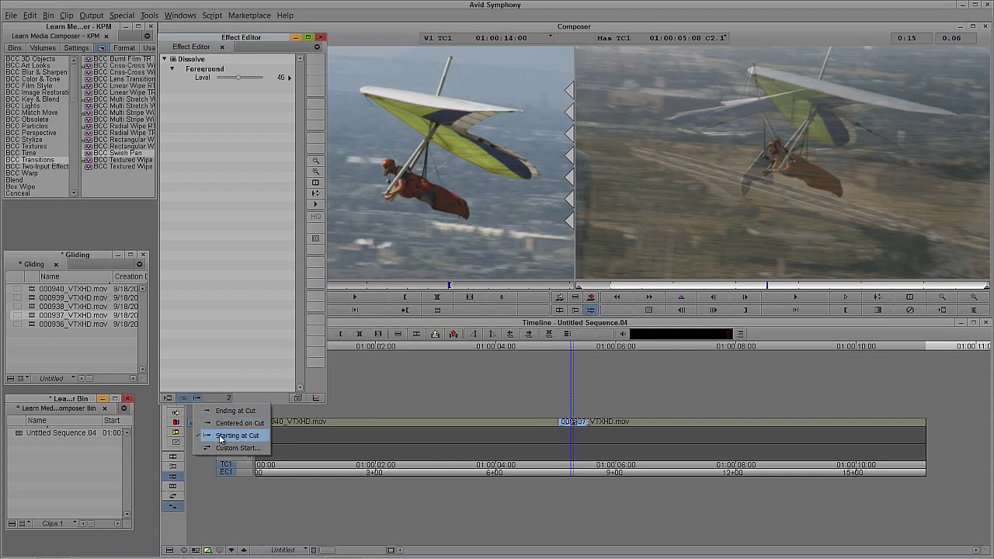
click(222, 424)
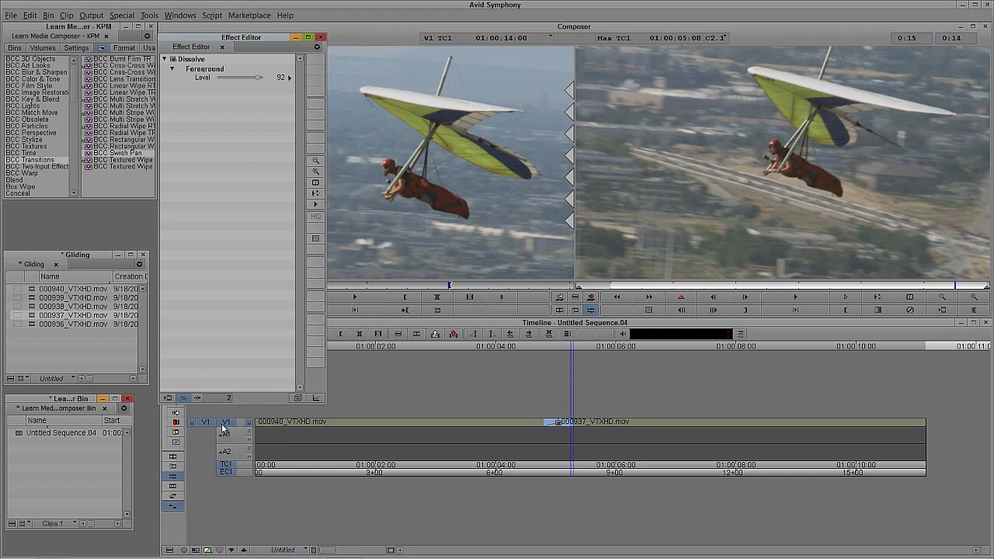
click(198, 398)
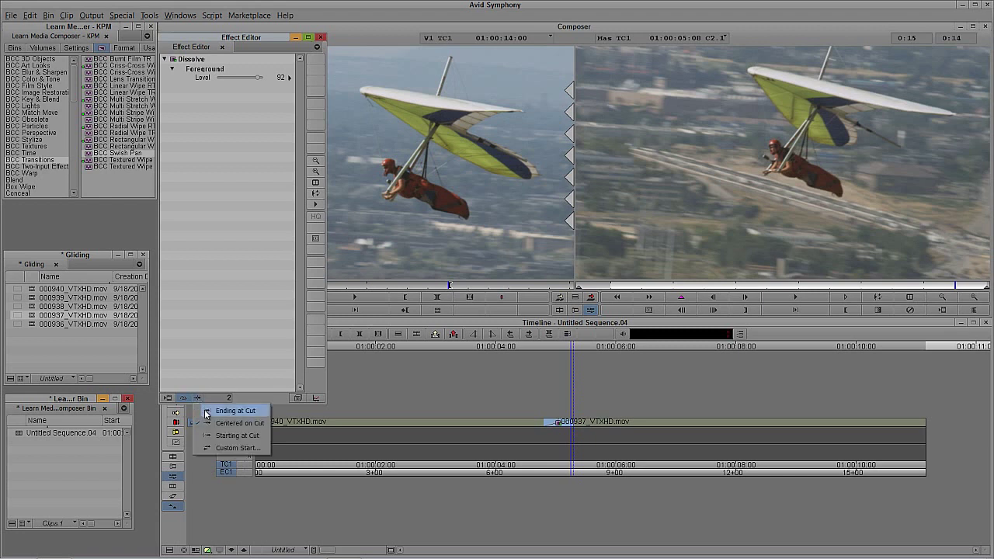
click(206, 413)
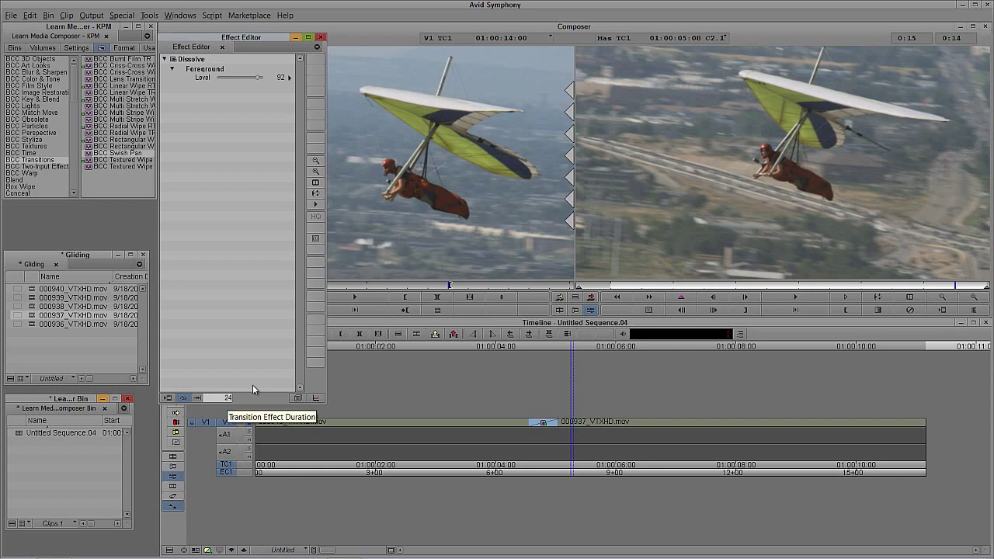
Set the Dissolve's duration to 24 frames and review the longer transition in the sequence
key(Return)
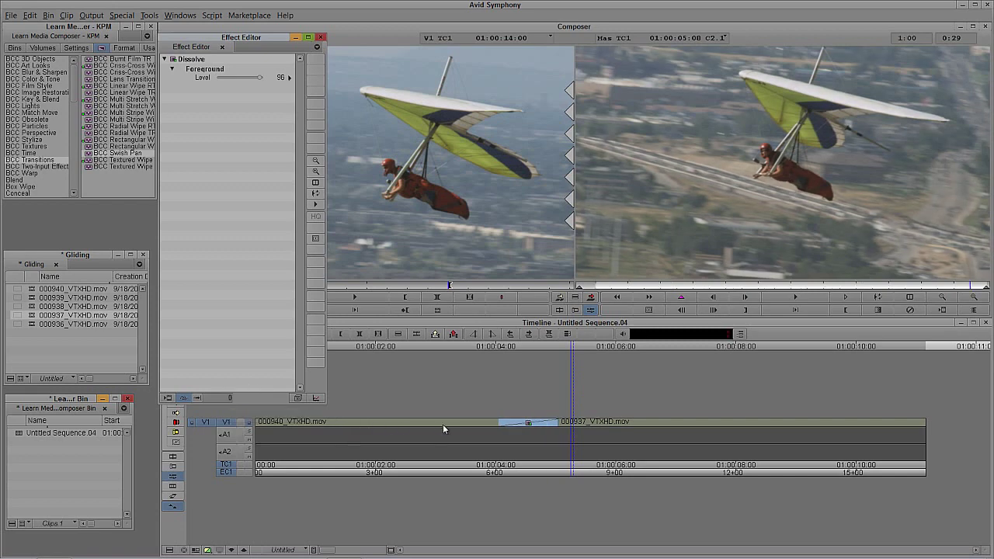
drag(472, 436, 544, 428)
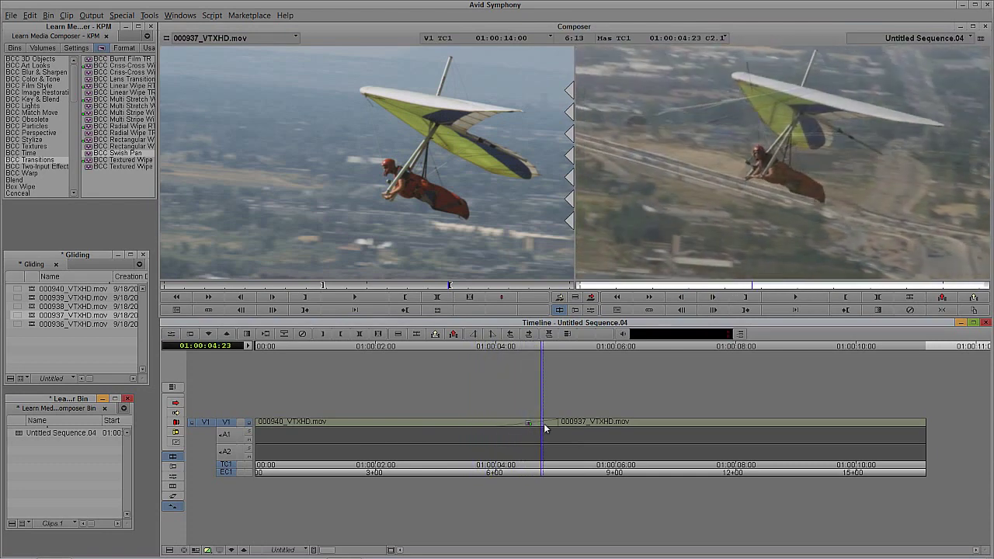
key(space)
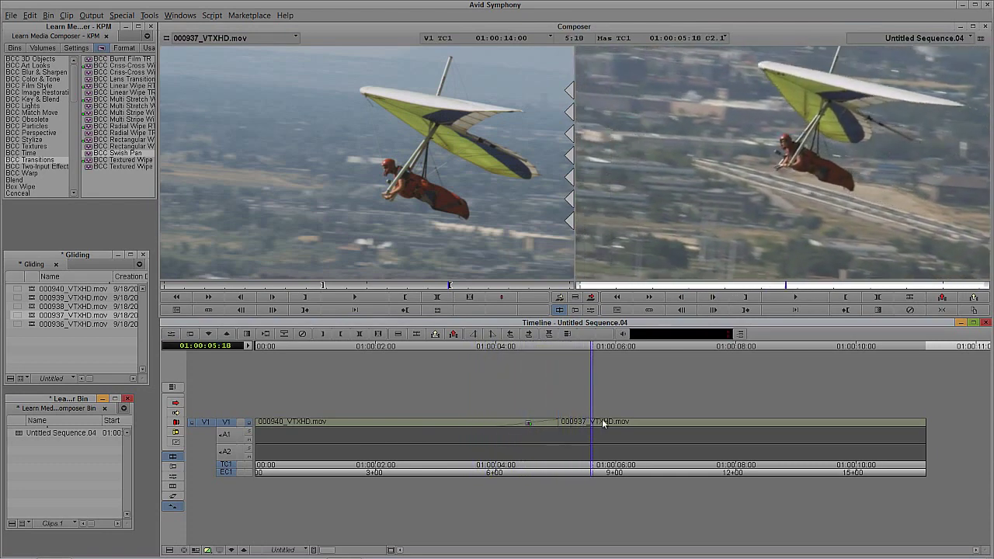
Park at 01:00:04:19 inside the dissolve and set its duration to 12 frames in the Effect Editor
click(528, 421)
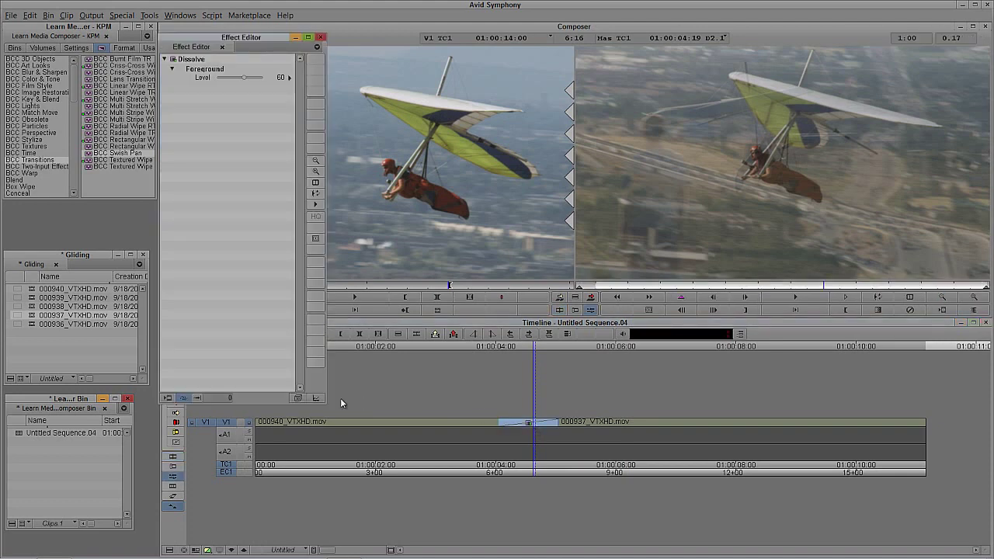
click(238, 396)
text(2)
key(Return)
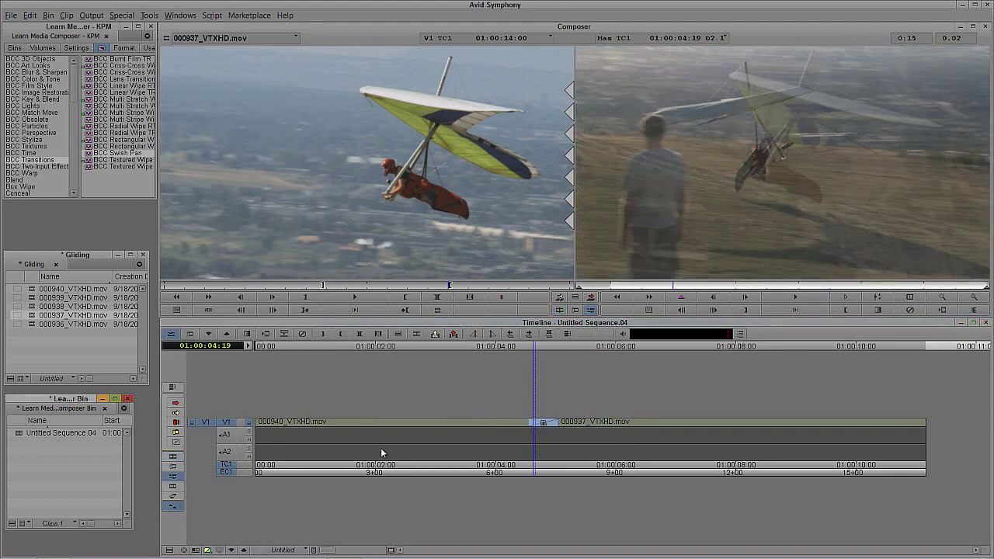
Scrub past the cut, park at 01:00:04:21 on the dissolve and delete the transition effect
click(566, 428)
drag(568, 430, 582, 433)
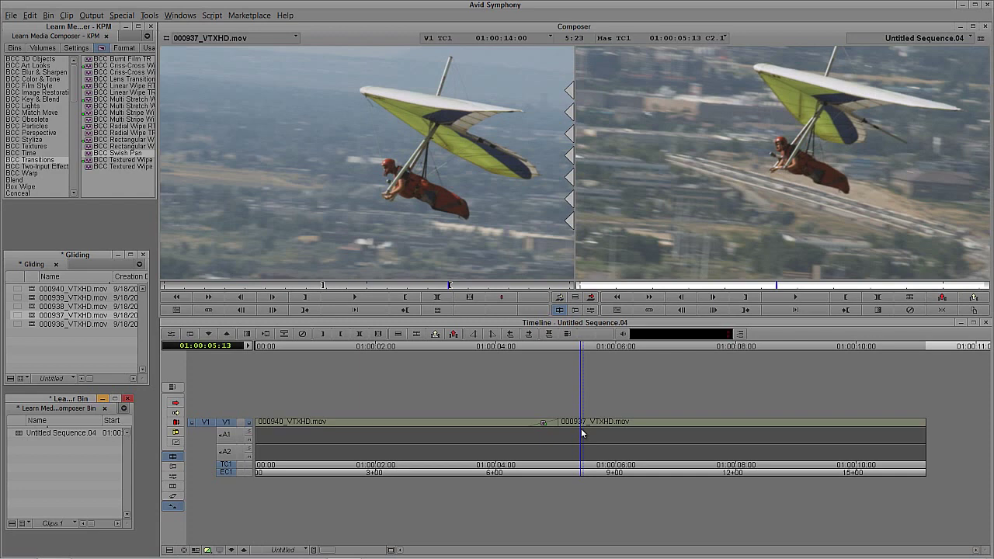
click(541, 425)
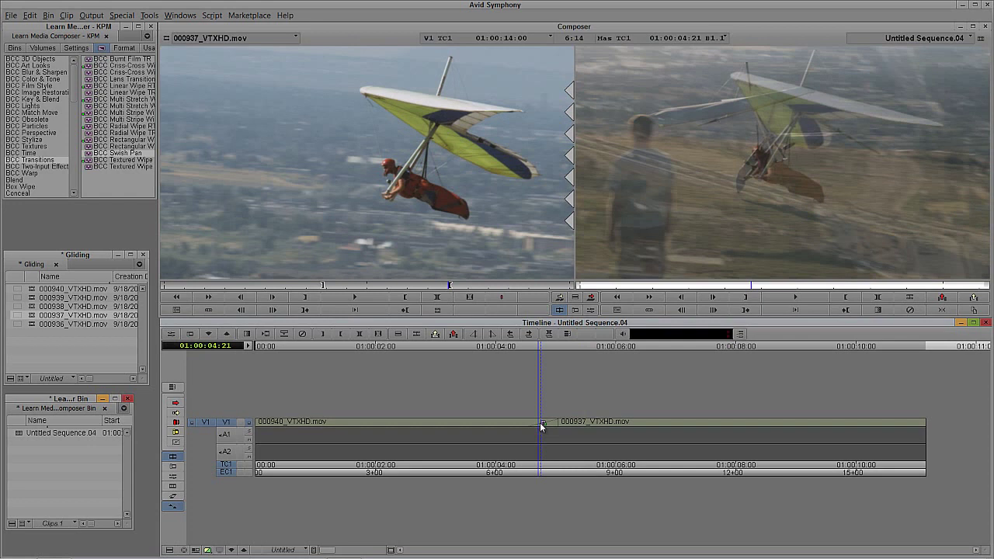
key(Delete)
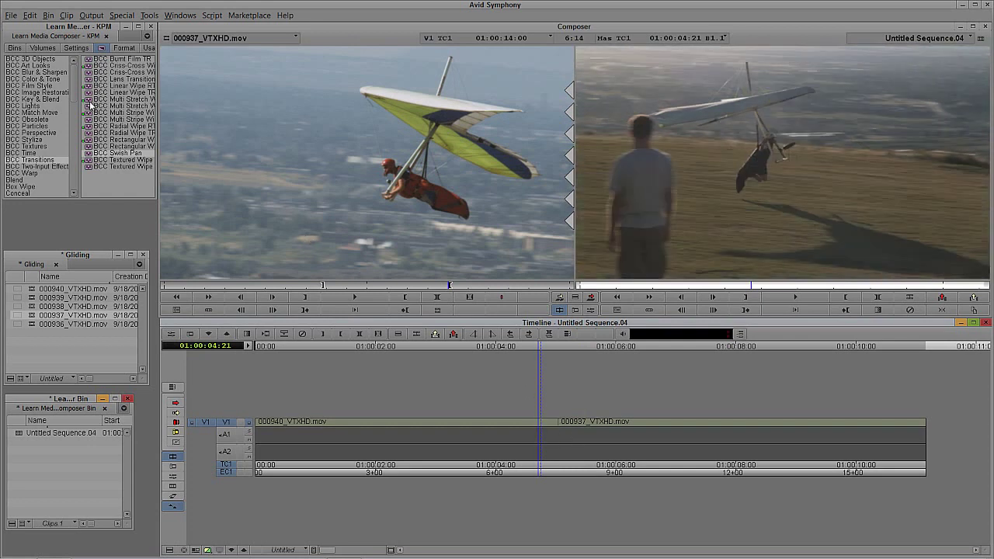
Open the floating Effect Palette over the project window and select Dip to Color in the Blend category
click(17, 47)
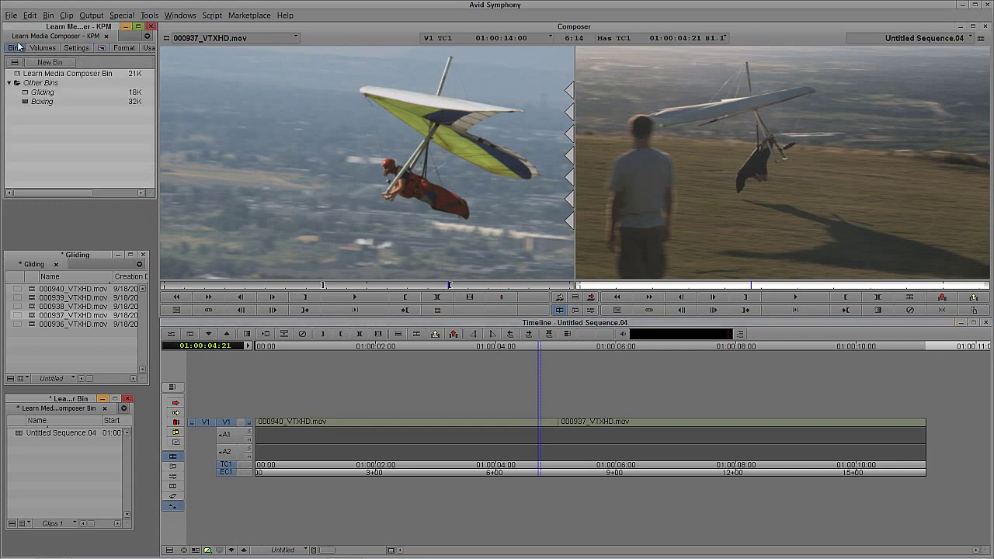
key(ctrl+8)
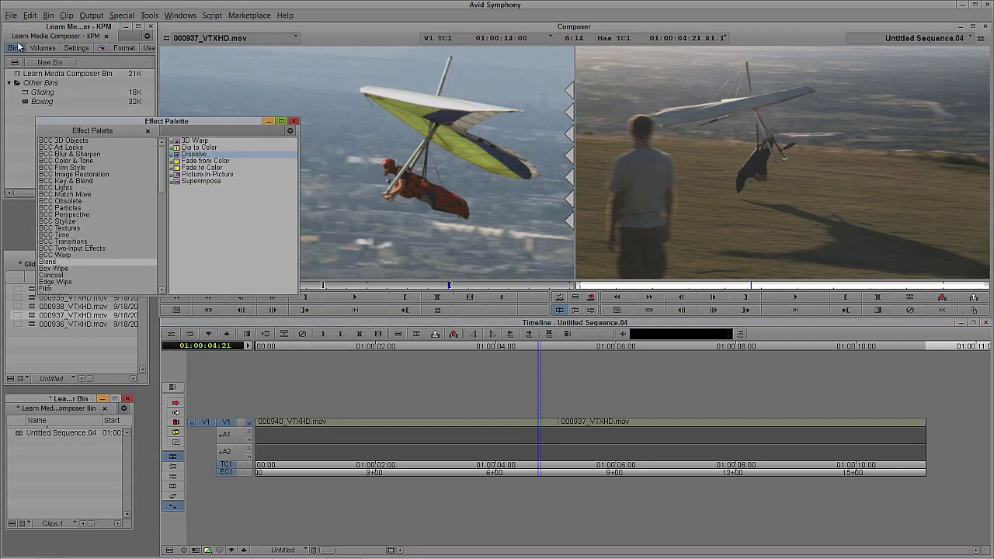
drag(167, 121, 135, 66)
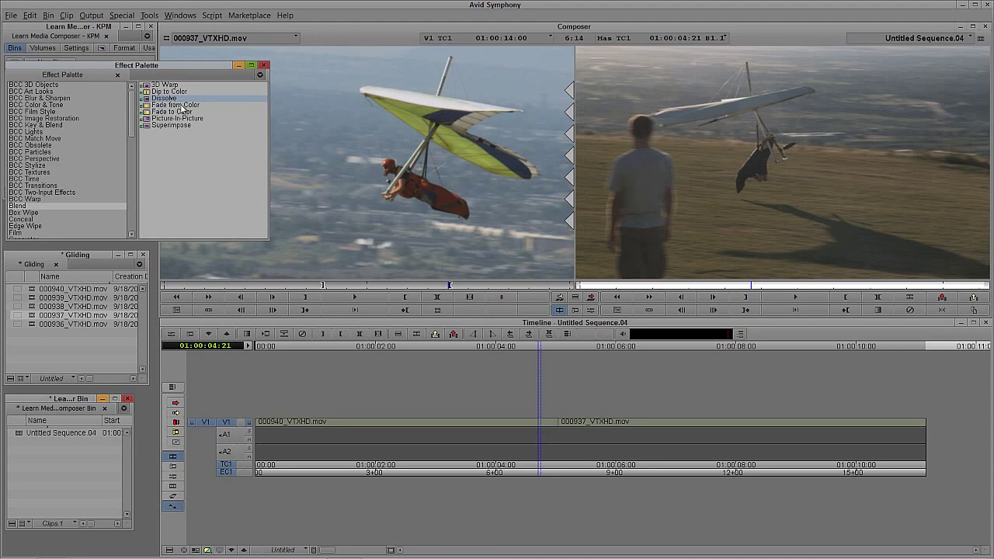
click(183, 93)
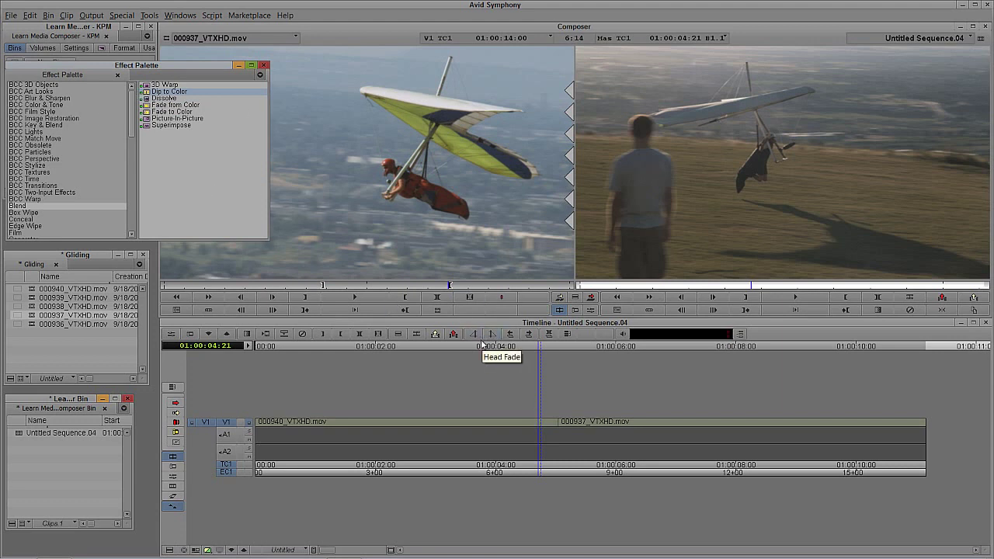
Park at the cut and add a 3-frame Dip to Color centered on the cut using Quick Transition
click(559, 422)
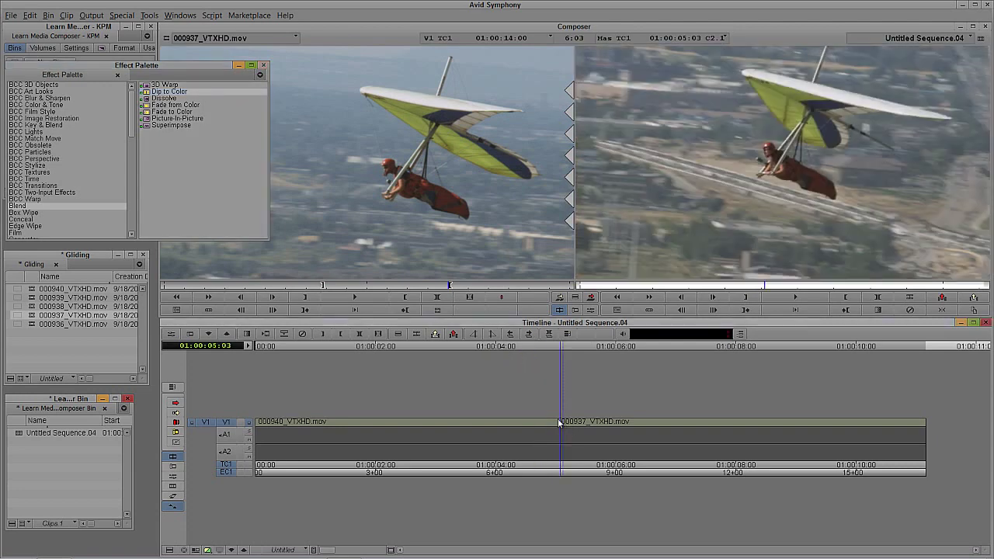
key(backslash)
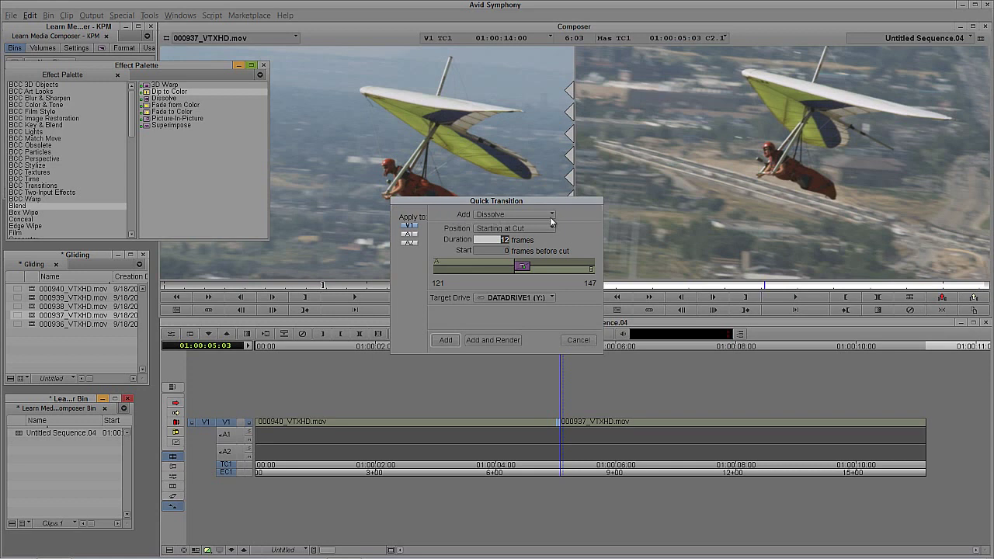
click(545, 217)
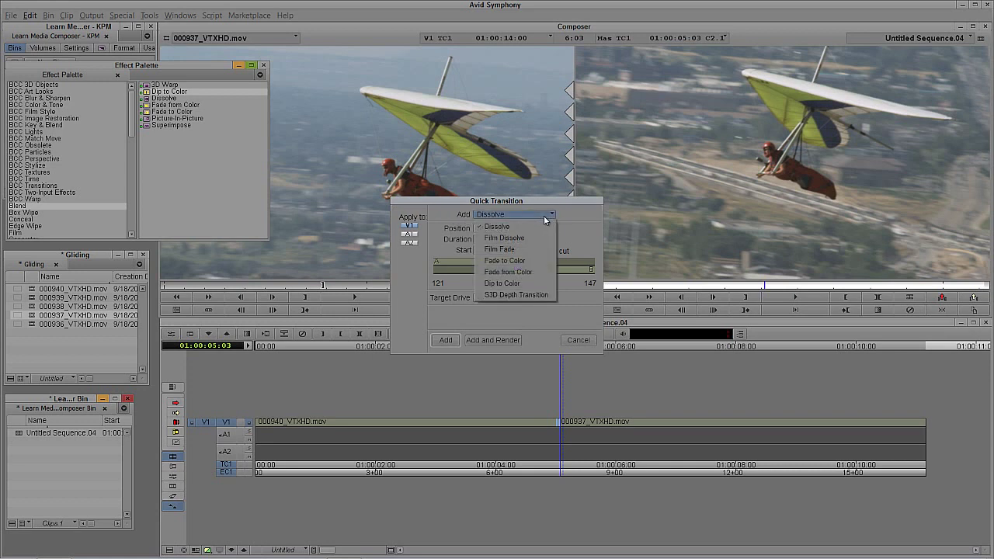
click(526, 282)
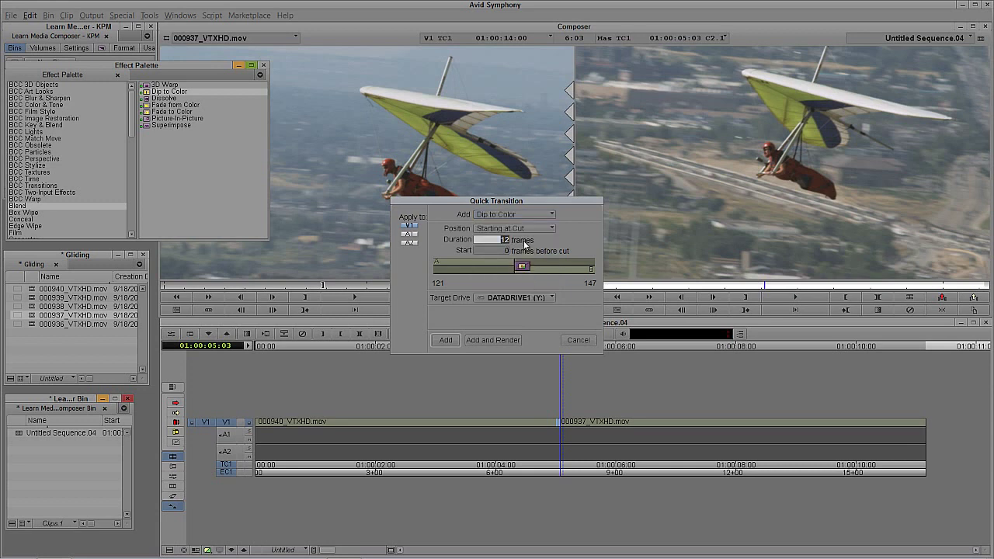
text(3)
click(509, 228)
click(508, 247)
click(444, 340)
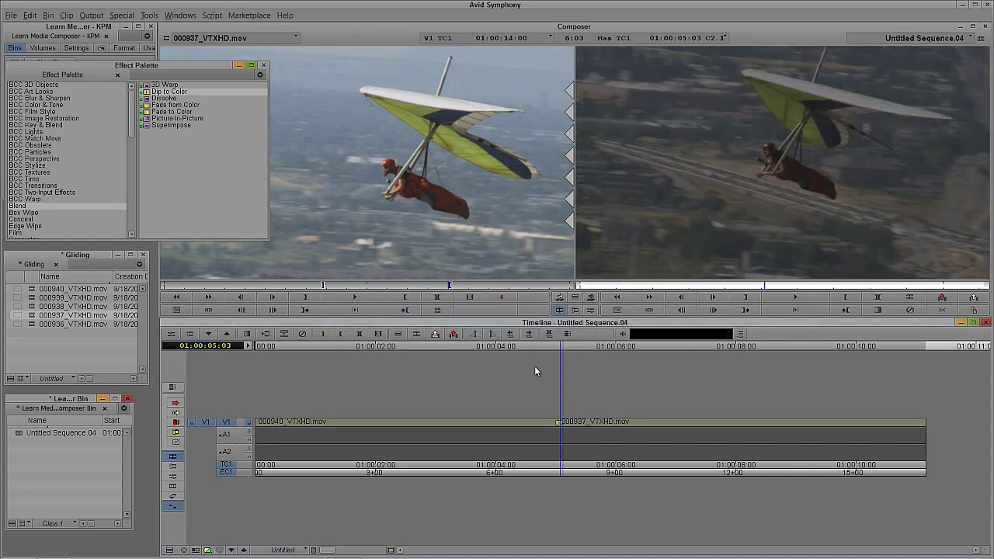
Scrub back and forth across the Dip to Color at the cut and park at 01:00:05:01
click(545, 427)
drag(544, 427, 567, 426)
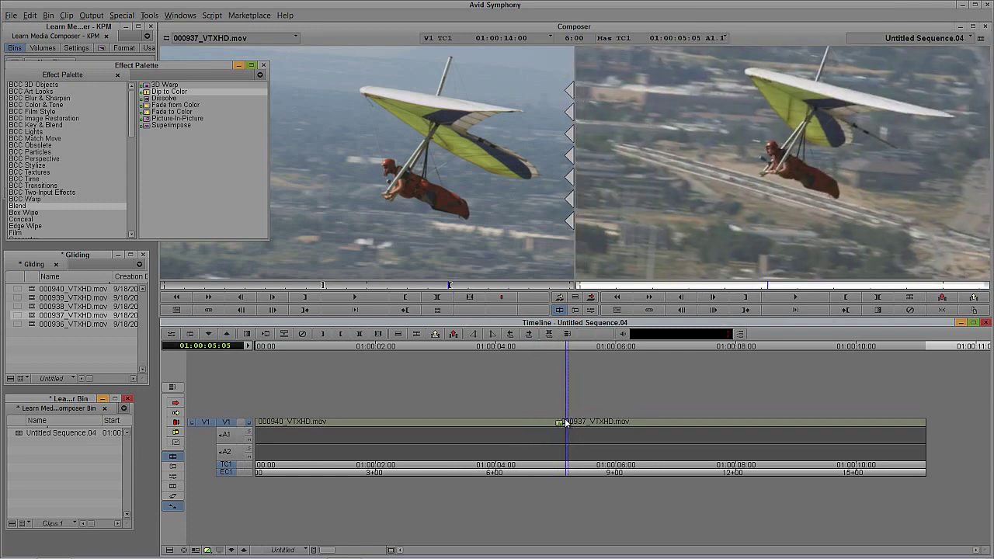
drag(566, 423, 561, 430)
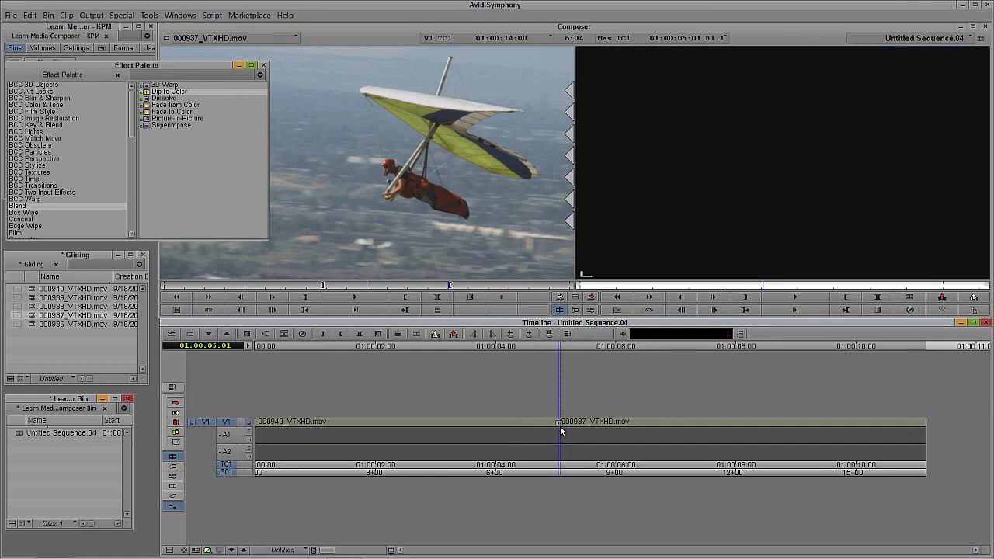
Set the Dip to Color's background color to white in the Effect Editor and play across the cut
double_click(561, 430)
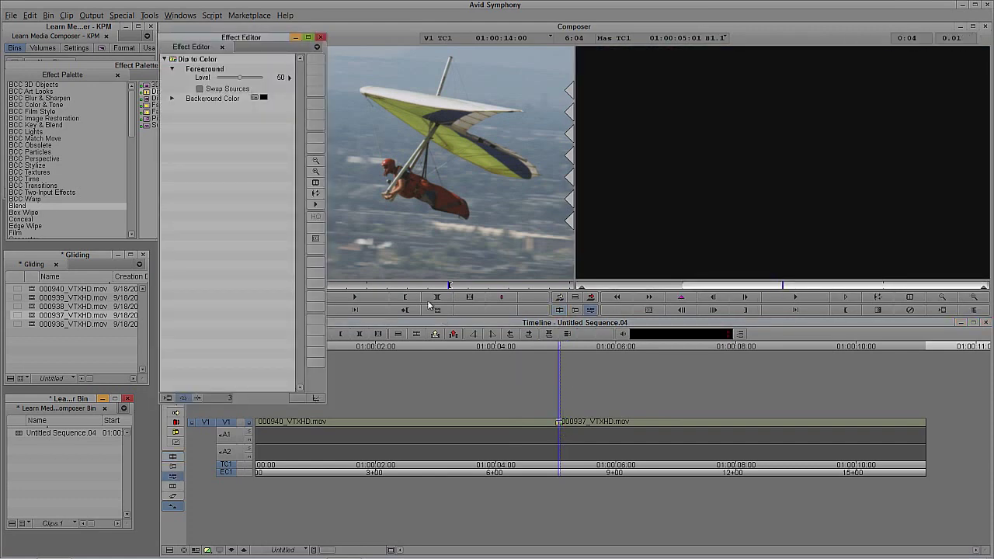
click(262, 97)
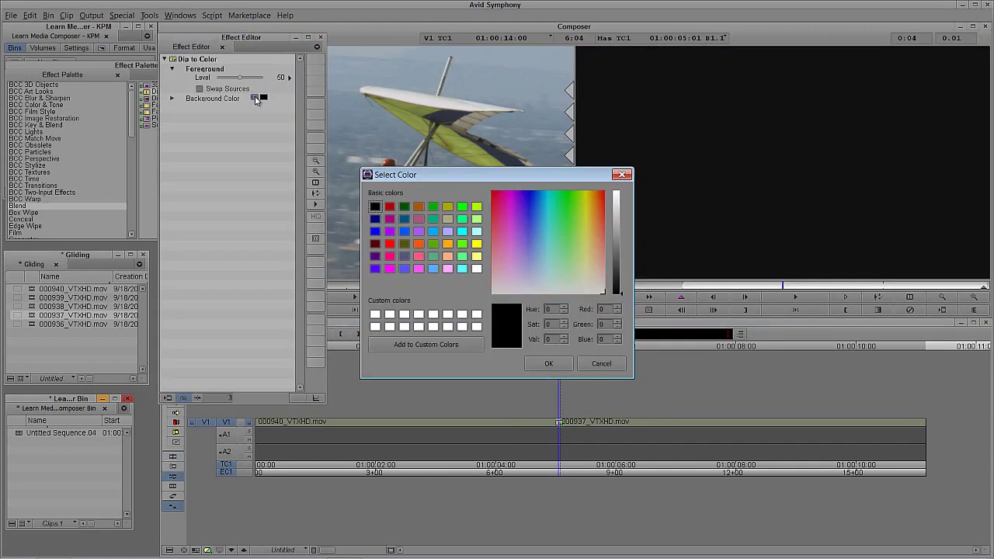
click(375, 314)
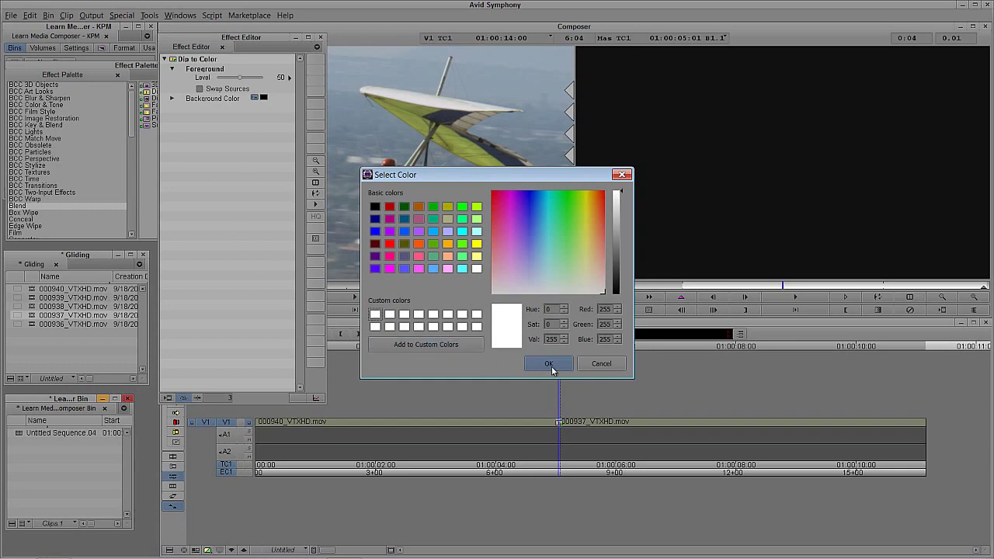
click(549, 364)
drag(548, 359, 455, 433)
key(space)
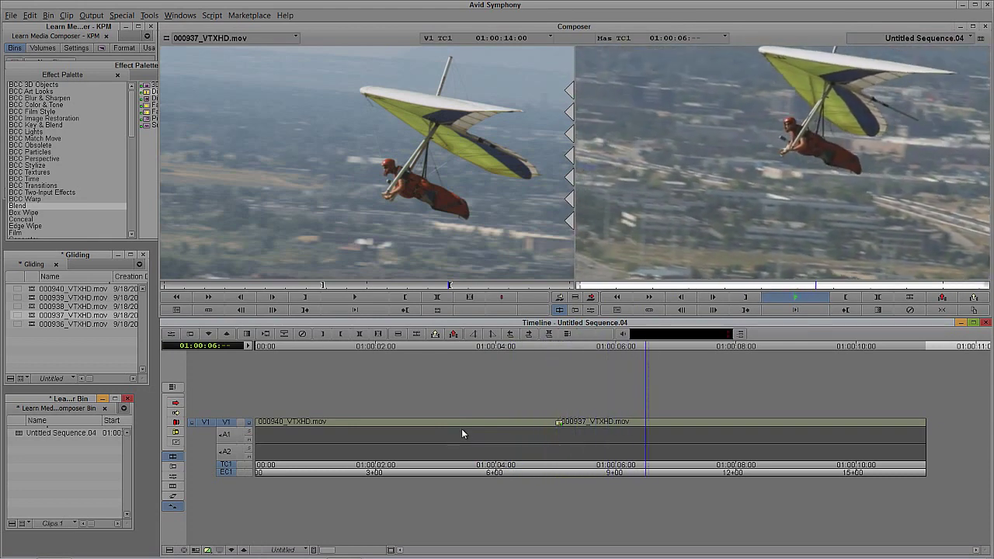
Park at 01:00:05:00 inside the Dip to Color and shorten its duration in the Effect Editor
click(554, 437)
click(555, 438)
key(ctrl+8)
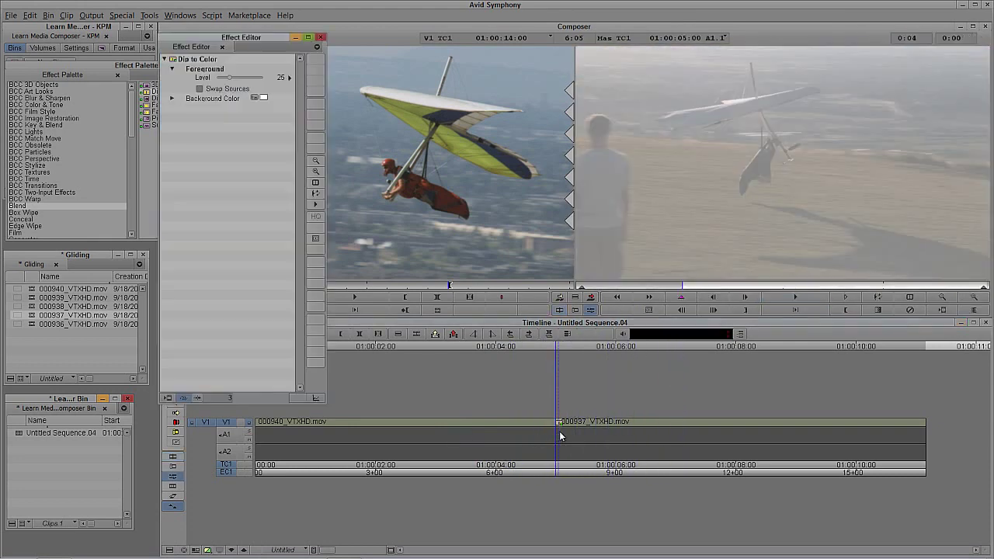
text(2)
key(Return)
key(ctrl+8)
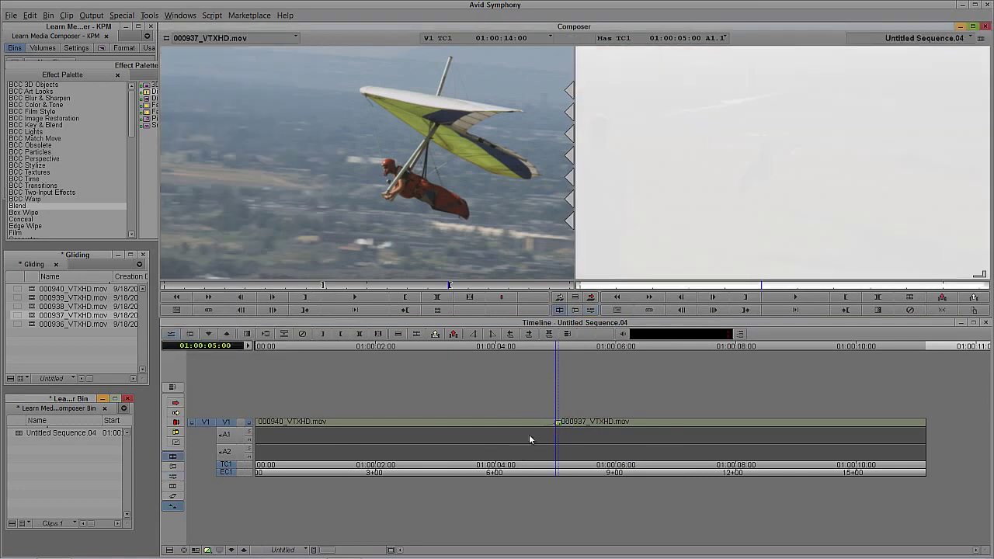
Play across the shortened Dip to Color, park at 01:00:05:00 and remove the effect from the cut
click(503, 425)
key(space)
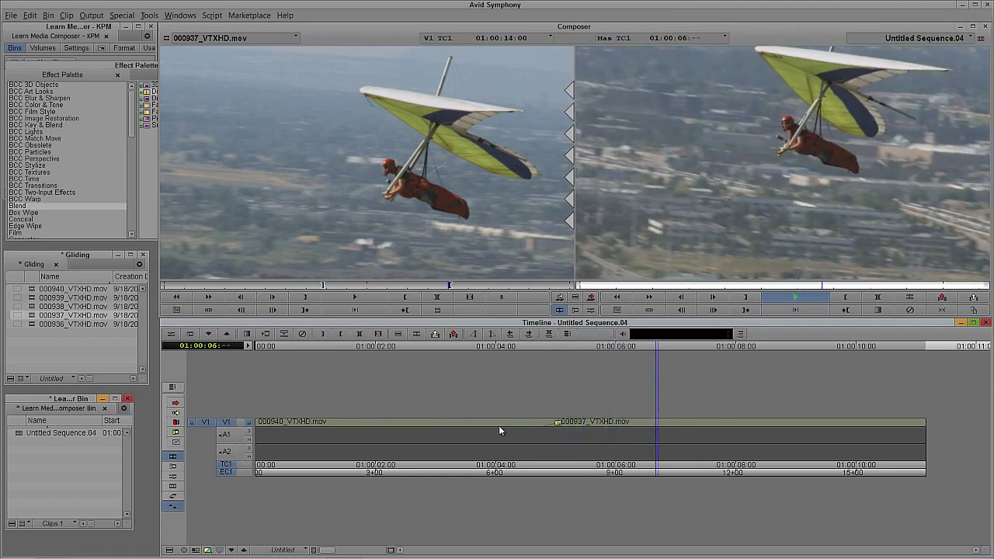
click(556, 431)
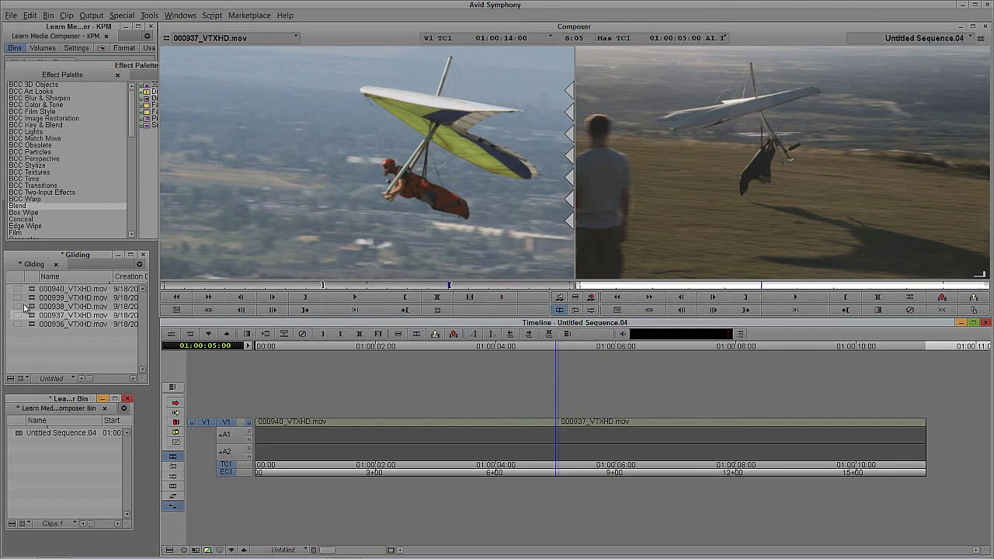
Mark 000938_VTXHD.mov from 01:00:09:25 to 01:00:14:10 and splice it in at the end of the sequence
click(30, 307)
double_click(29, 308)
click(298, 287)
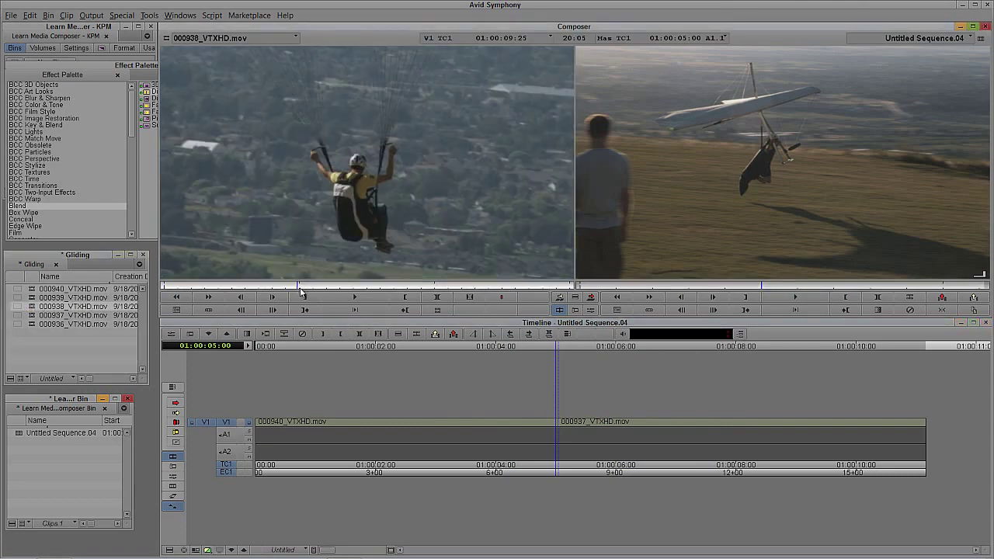
drag(321, 288, 359, 286)
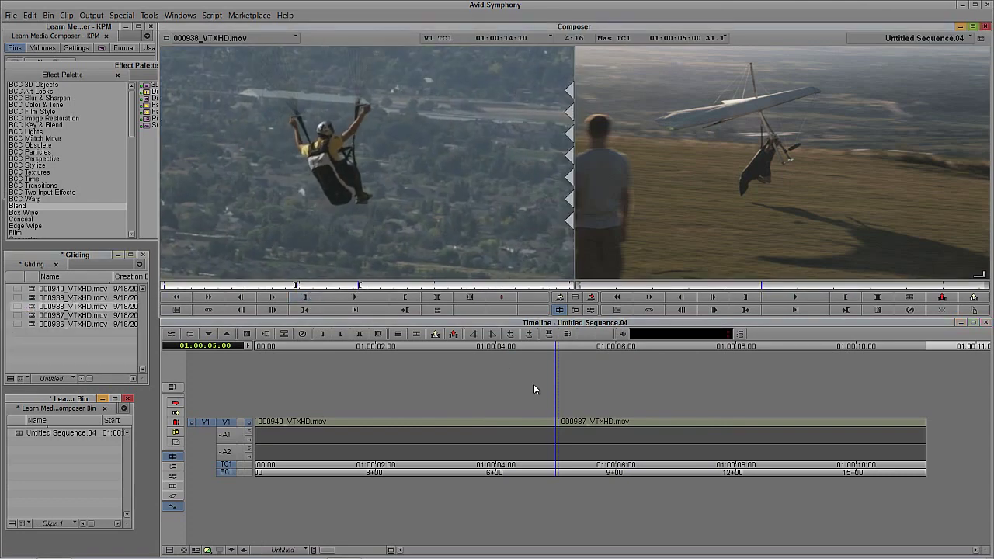
click(612, 427)
click(947, 431)
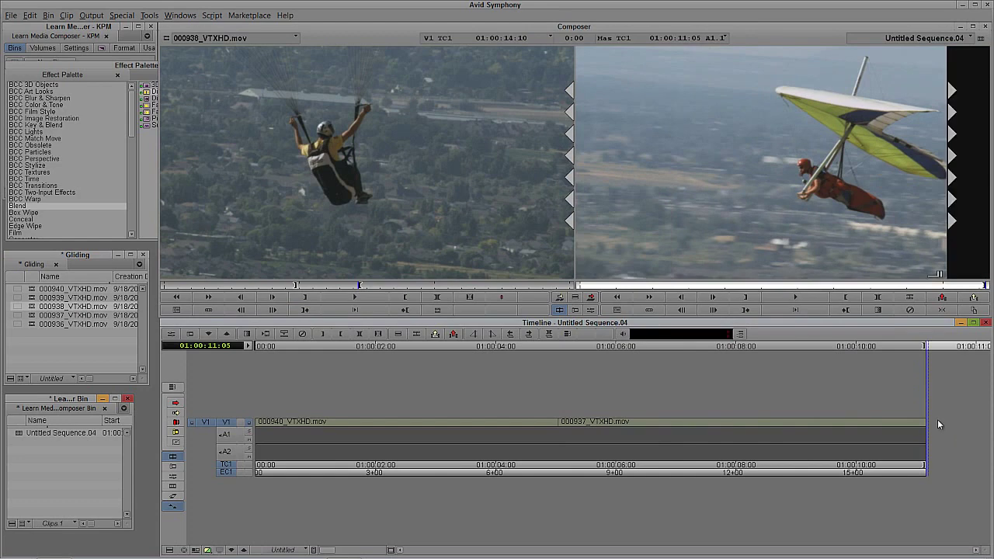
key(v)
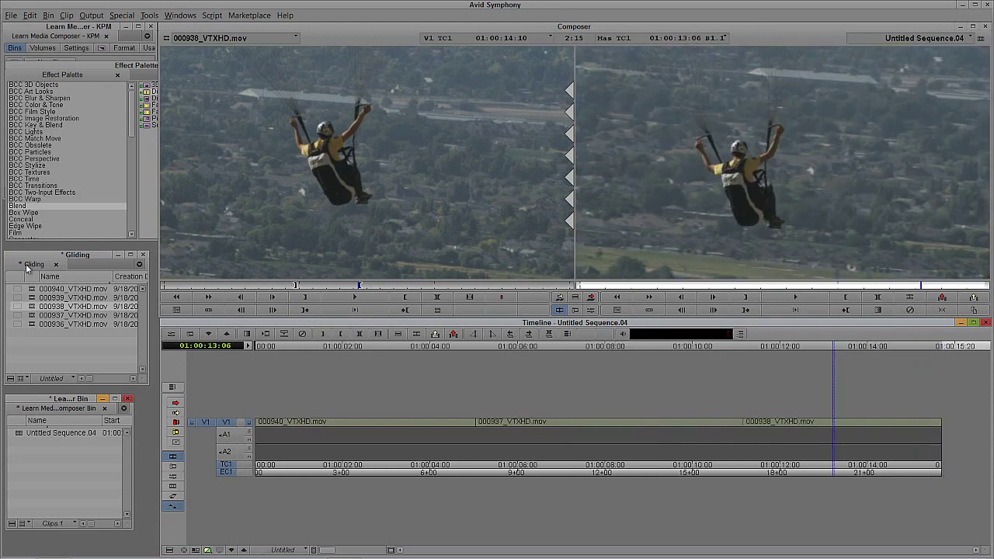
Mark a section of 000936_VTXHD.mov ending at 01:00:10:19 and splice it in at the end of the sequence
double_click(31, 324)
click(285, 286)
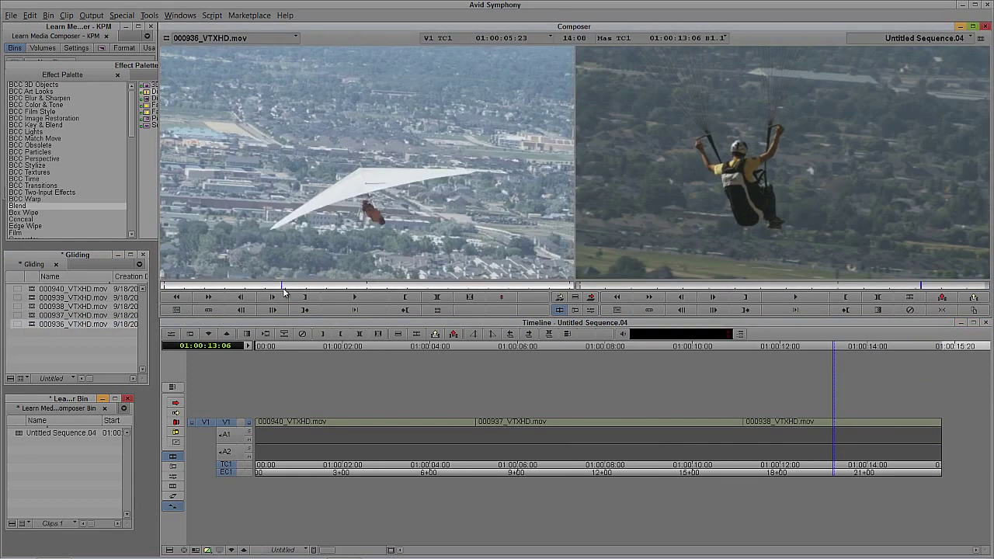
key(i)
key(space)
key(o)
drag(883, 405, 986, 436)
key(v)
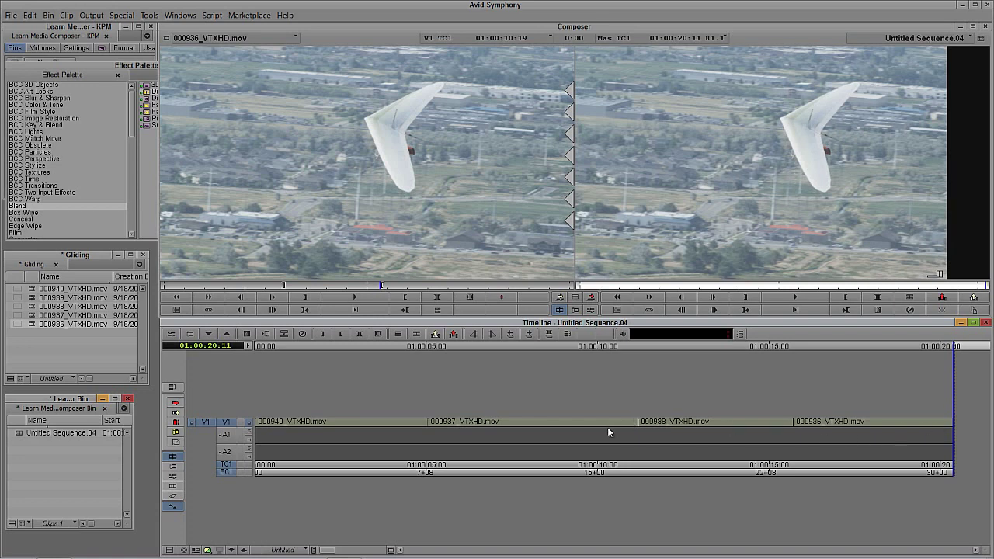
Park at 01:00:04:28 and add a 5-frame Dissolve centered on the first cut using Quick Transition
drag(595, 425, 424, 435)
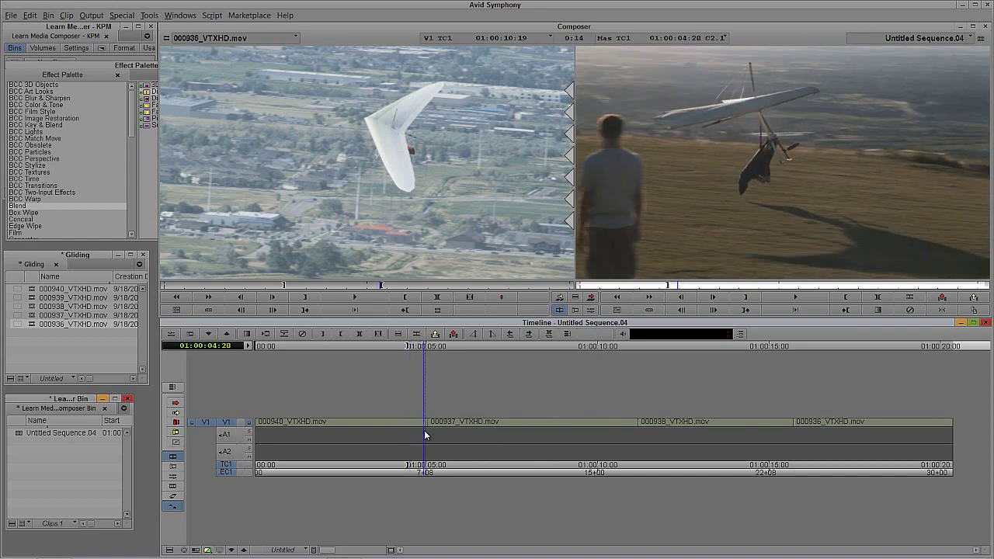
key(backslash)
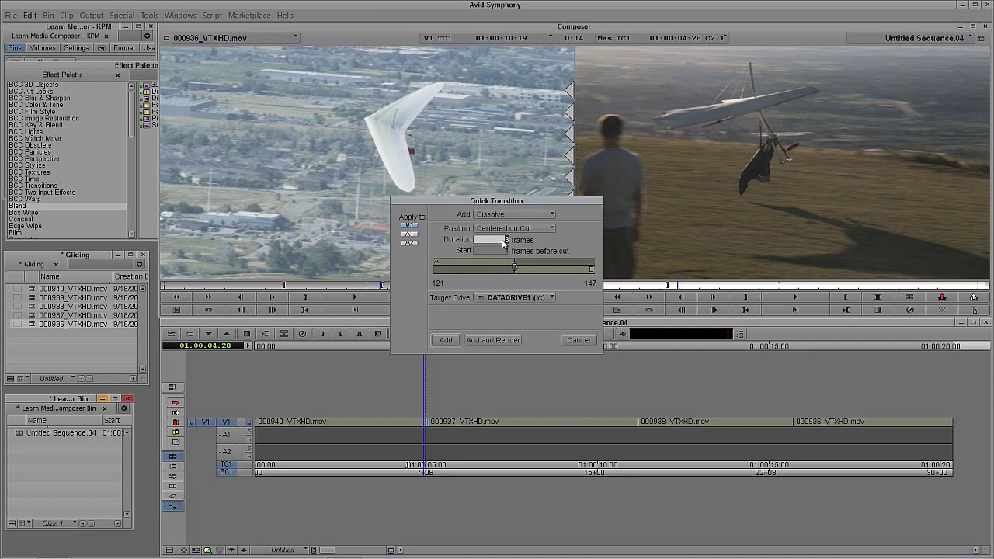
click(446, 339)
click(538, 423)
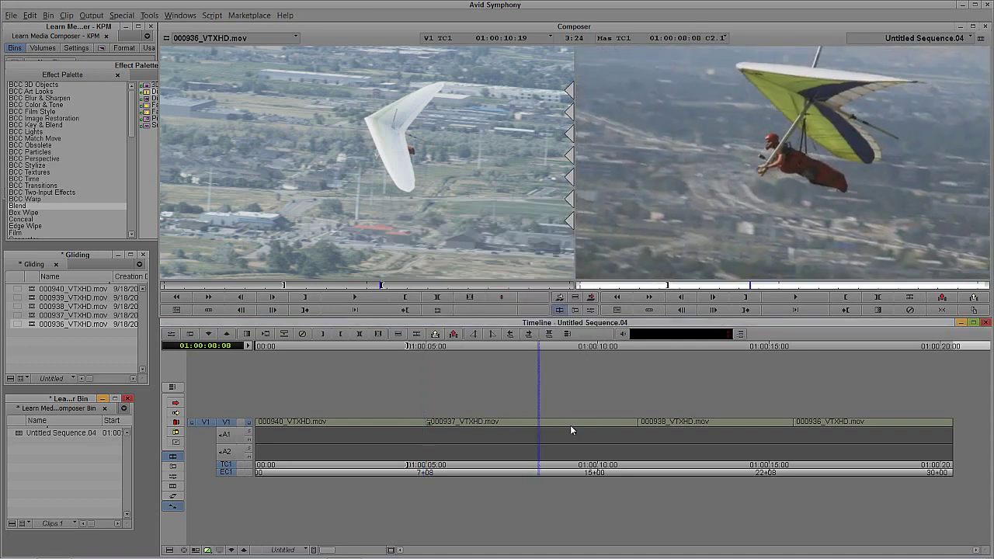
click(636, 426)
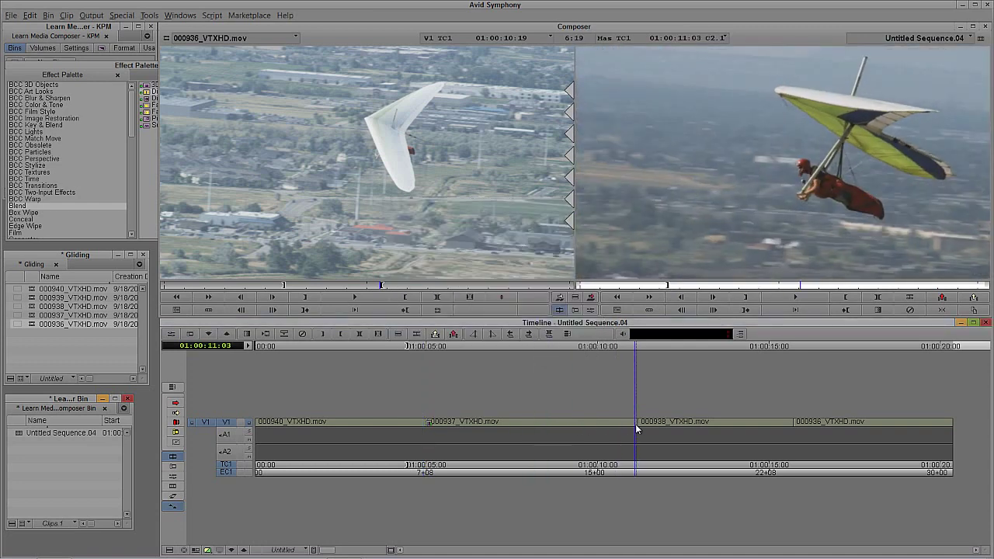
key(backslash)
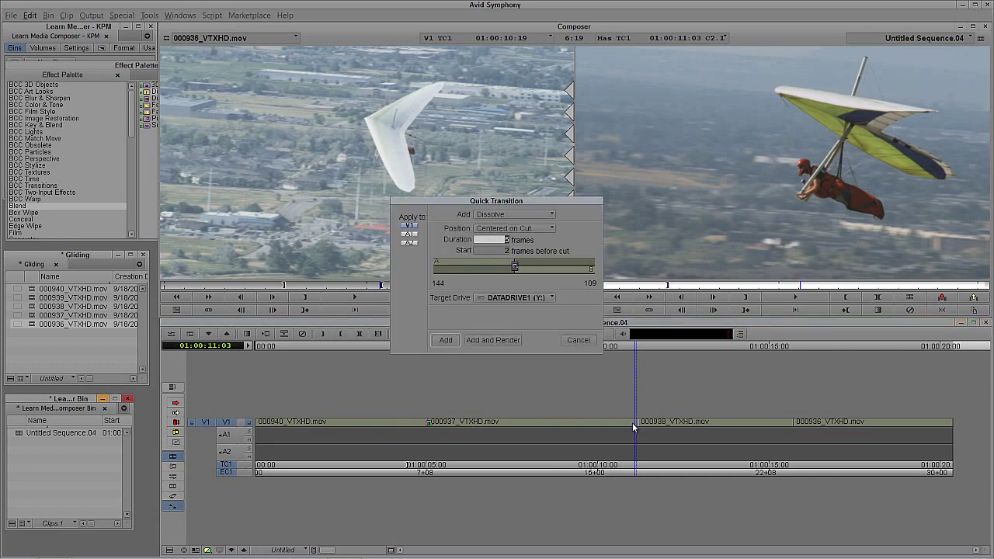
click(578, 341)
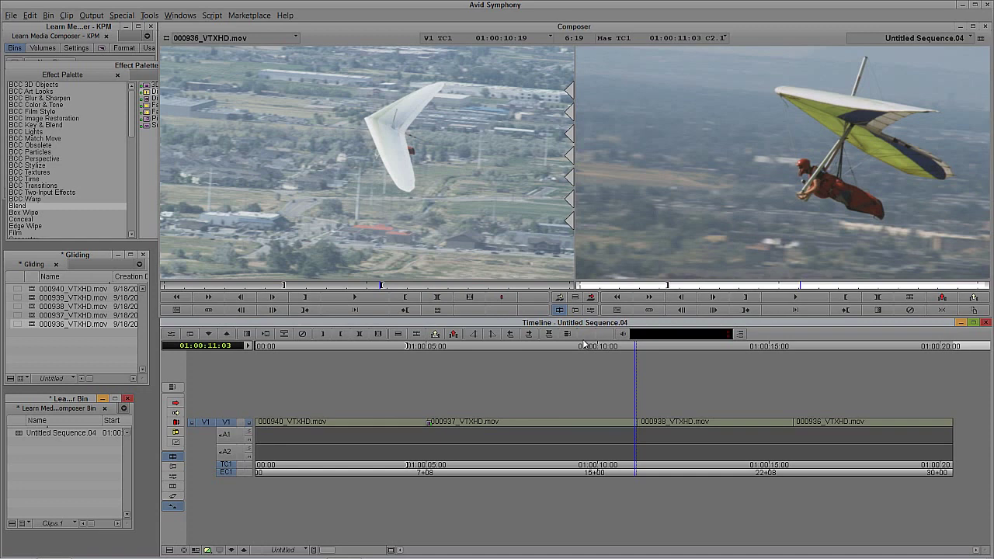
Mark an Out point at 01:00:16:10 inside the last clip and park at the first cut at 01:00:05:01
drag(571, 368, 817, 424)
key(i)
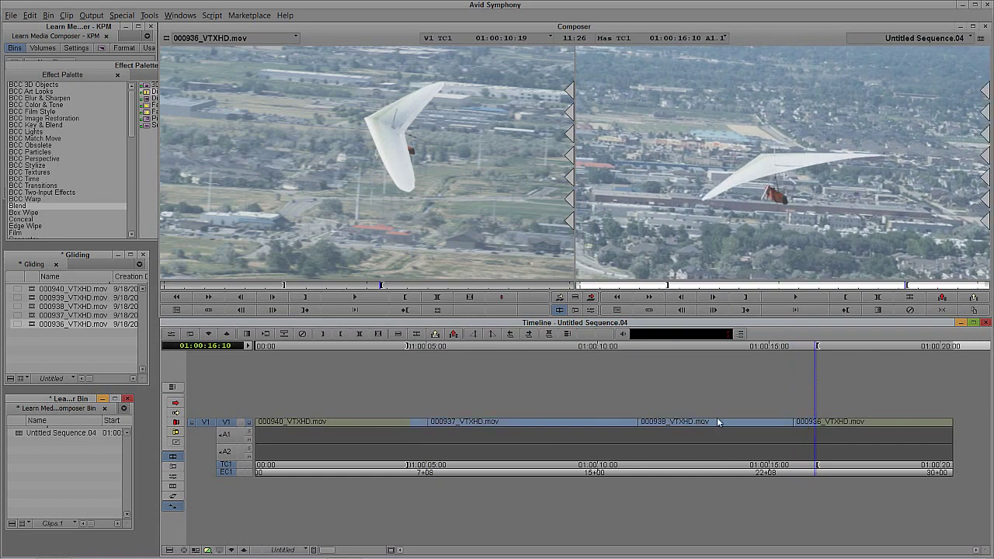
drag(523, 427, 428, 437)
Apply a 5-frame Dissolve centered on the cut to all transitions from In to Out, without skipping existing effects, and review the first one
key(backslash)
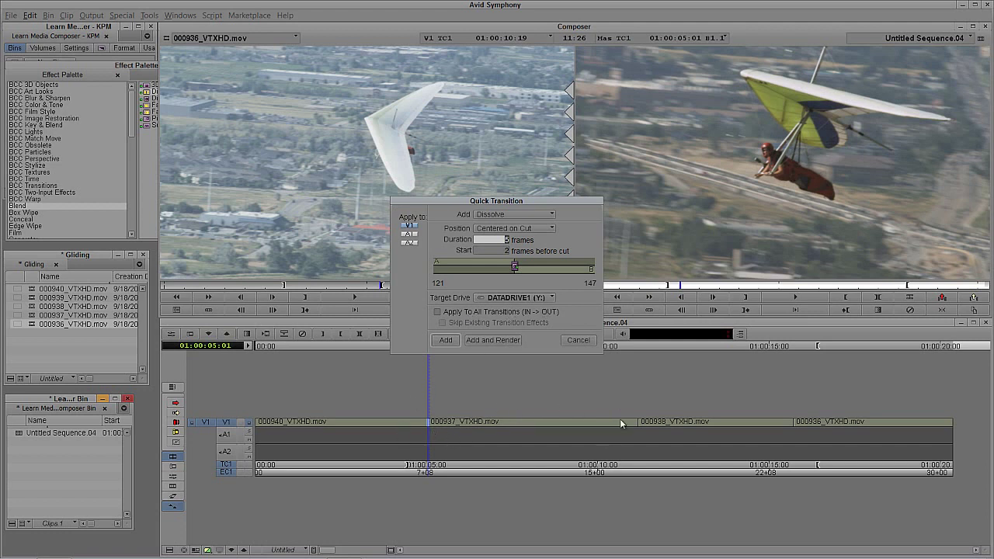
click(437, 311)
click(456, 322)
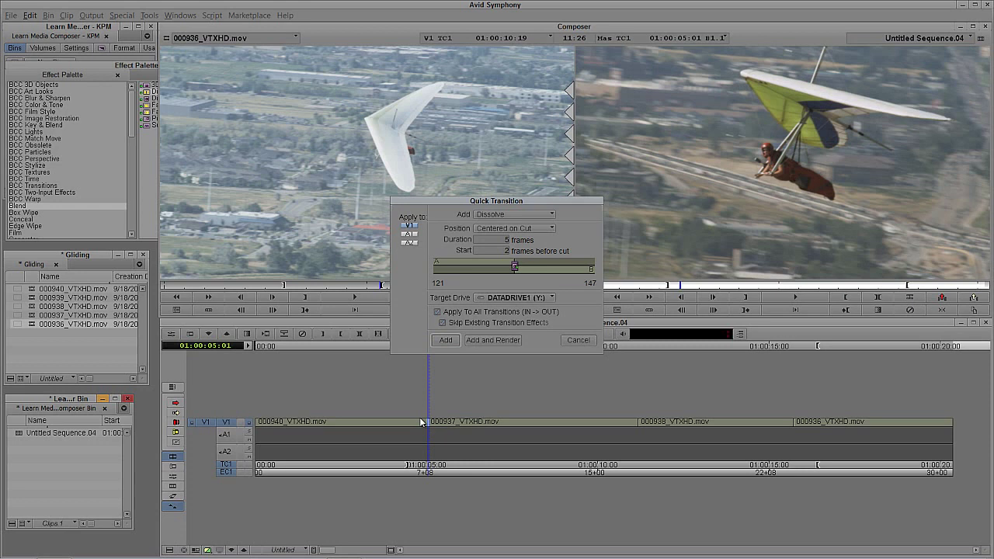
click(443, 323)
click(446, 341)
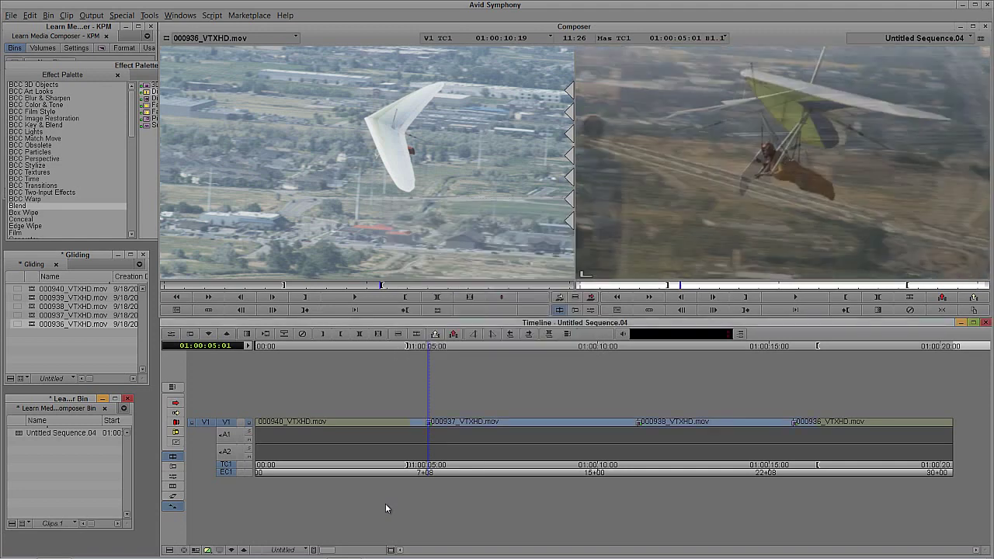
key(space)
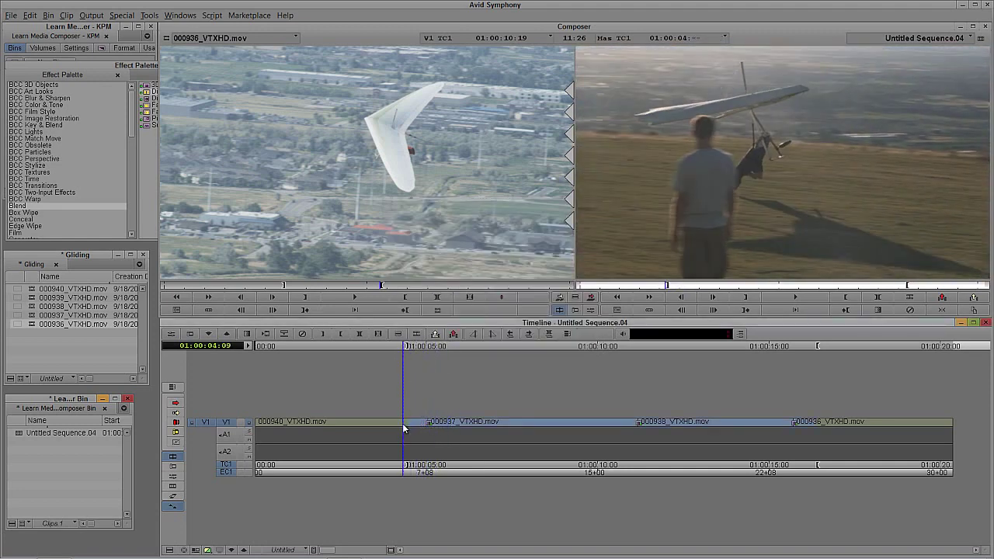
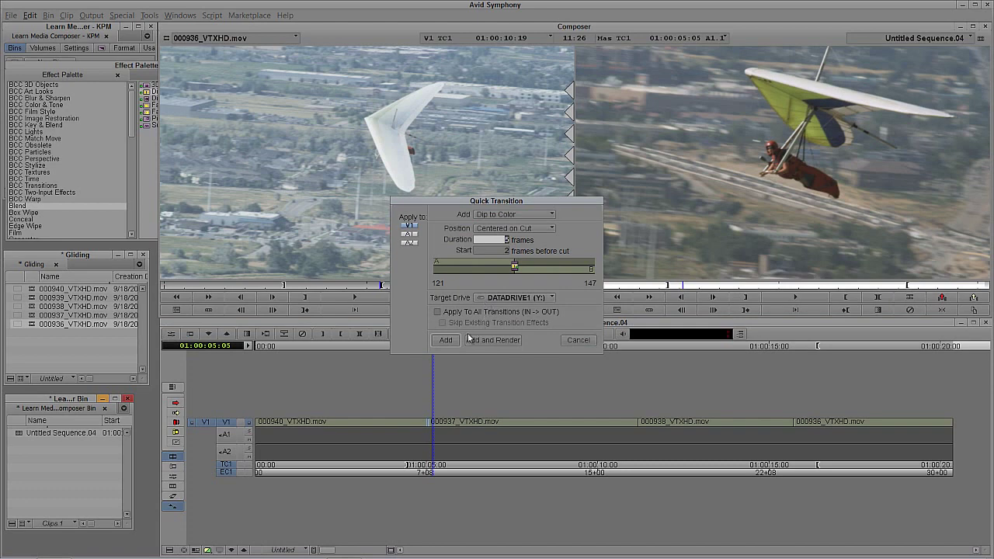
Add a 5-frame Dip to Color centered on the first cut and set its background color to white in the Effect Editor
click(458, 341)
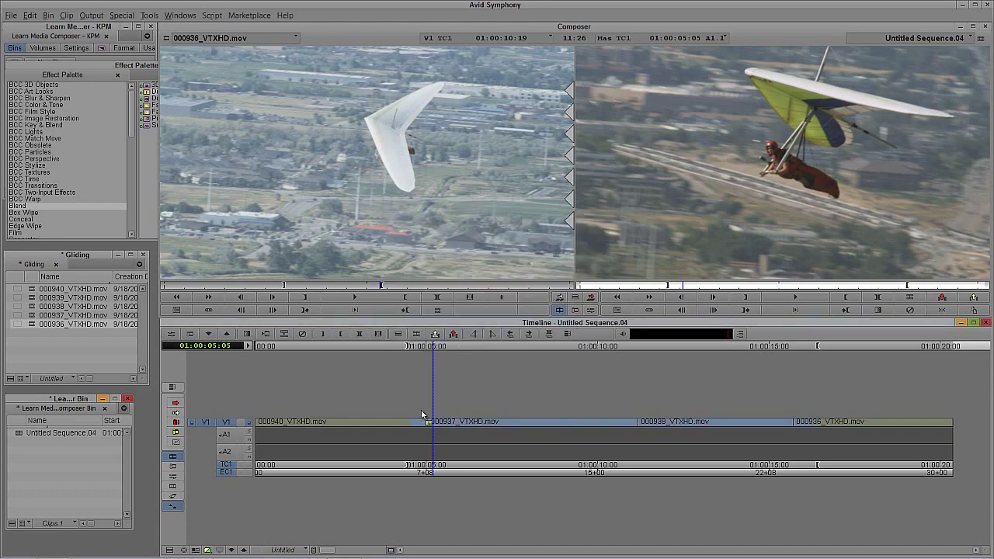
click(429, 422)
click(453, 334)
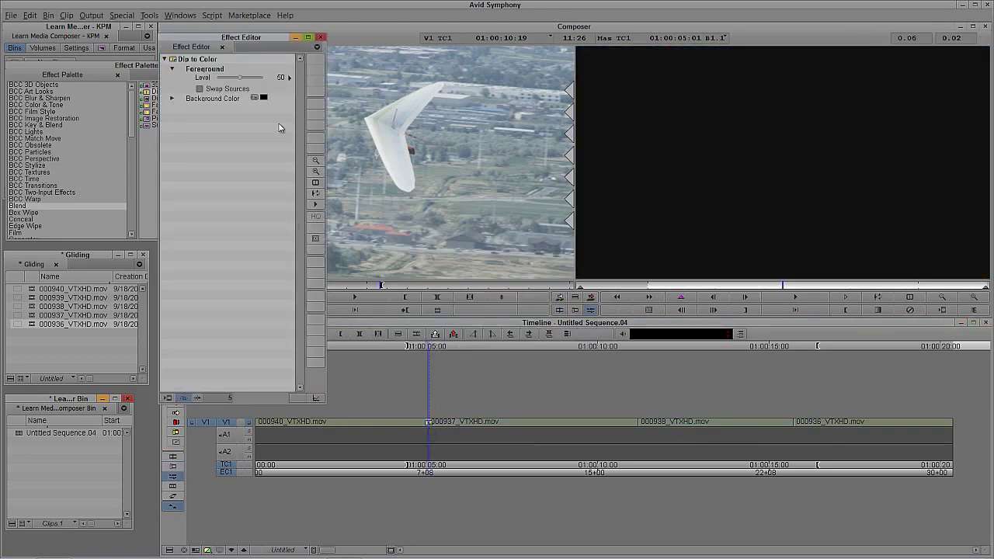
click(255, 97)
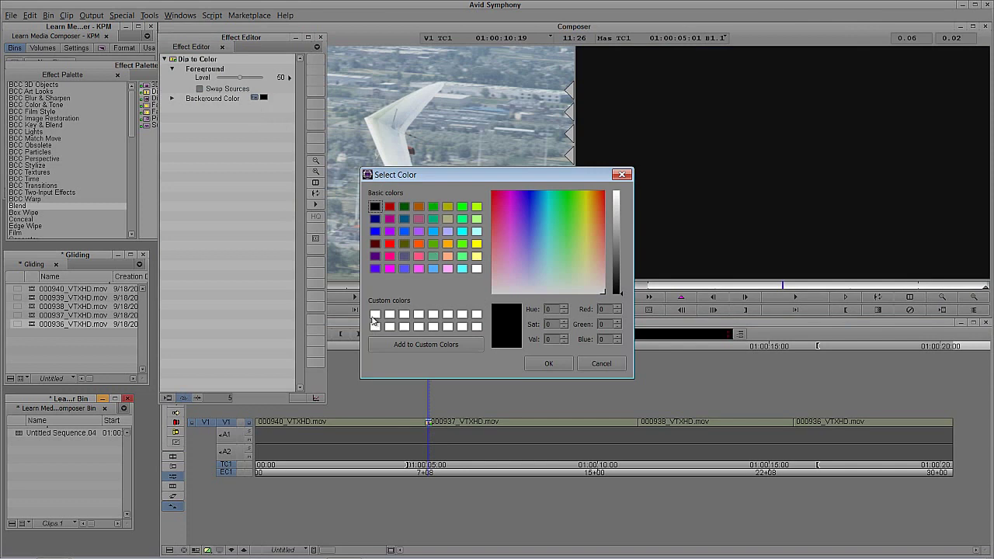
click(375, 314)
click(545, 363)
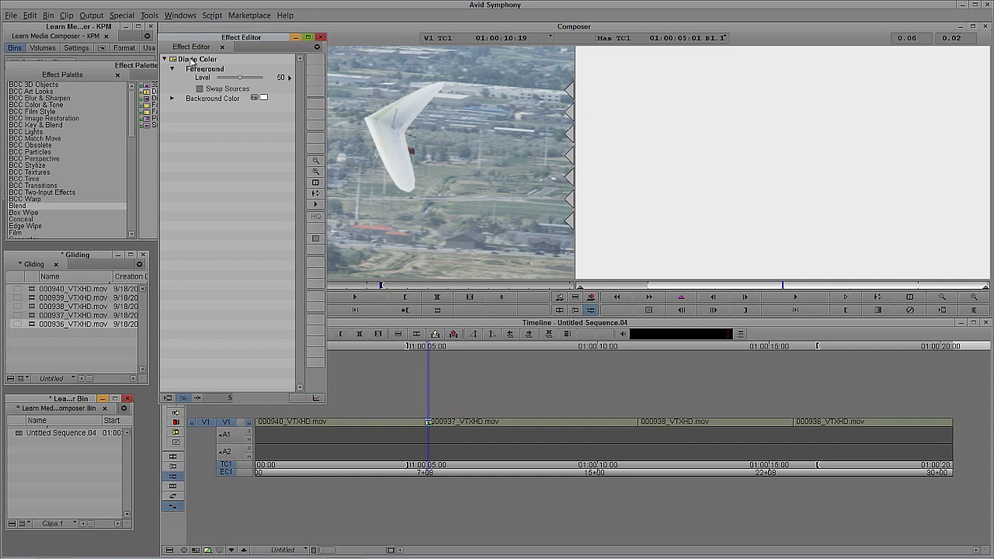
Save the customized Dip to Color as an effect template in the sequence's bin and name it White Flash
drag(174, 65, 47, 454)
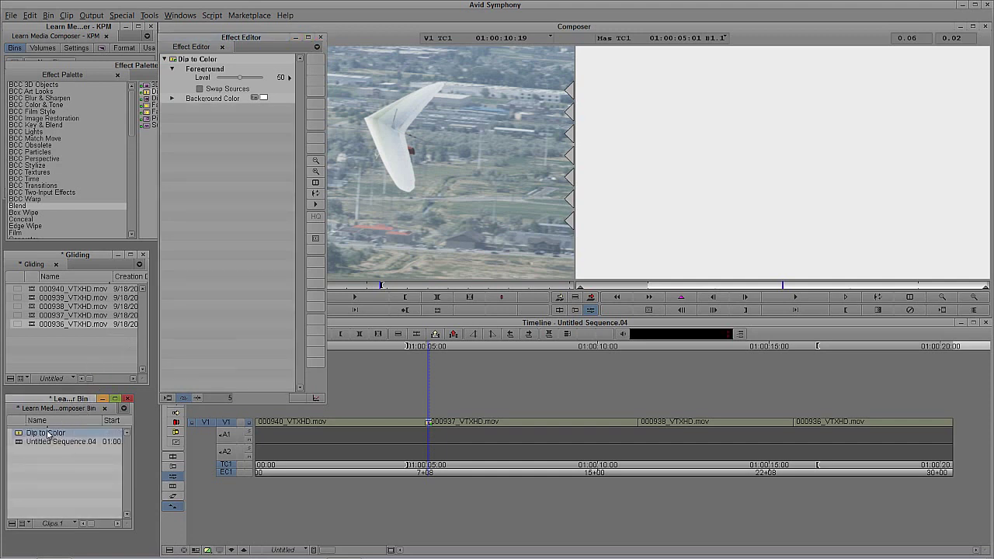
click(45, 433)
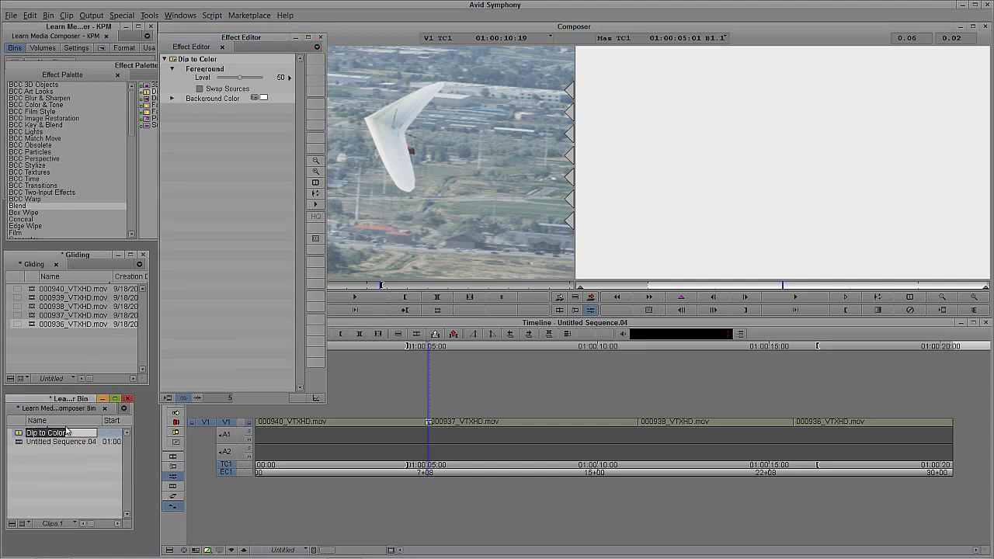
text(White Flash)
key(Return)
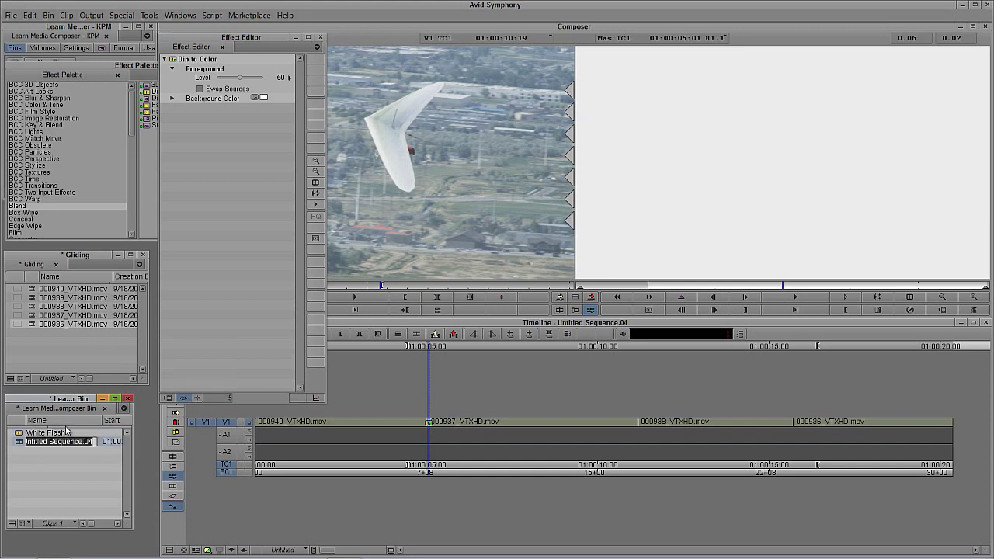
Delete the Dip to Color from the first cut and close the Effect Editor
click(425, 423)
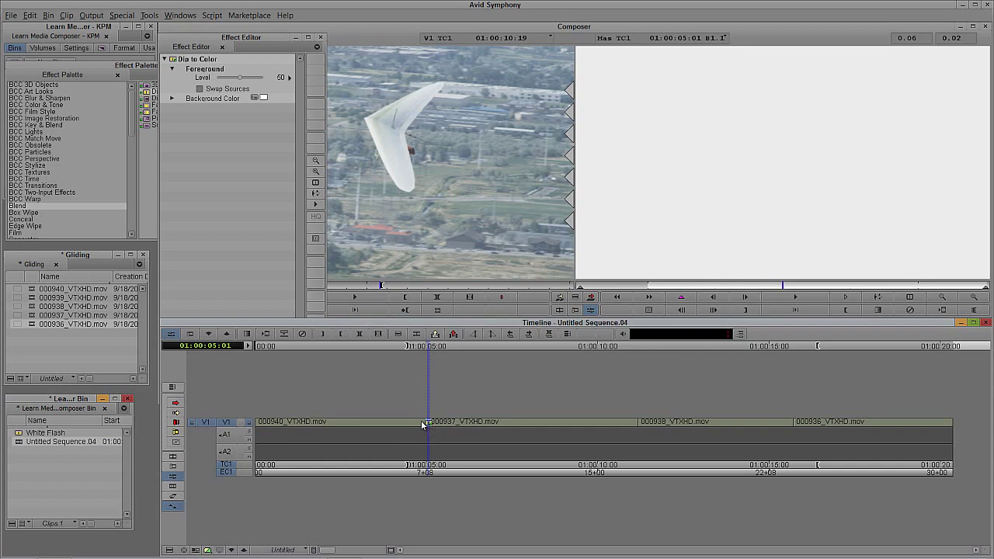
key(Delete)
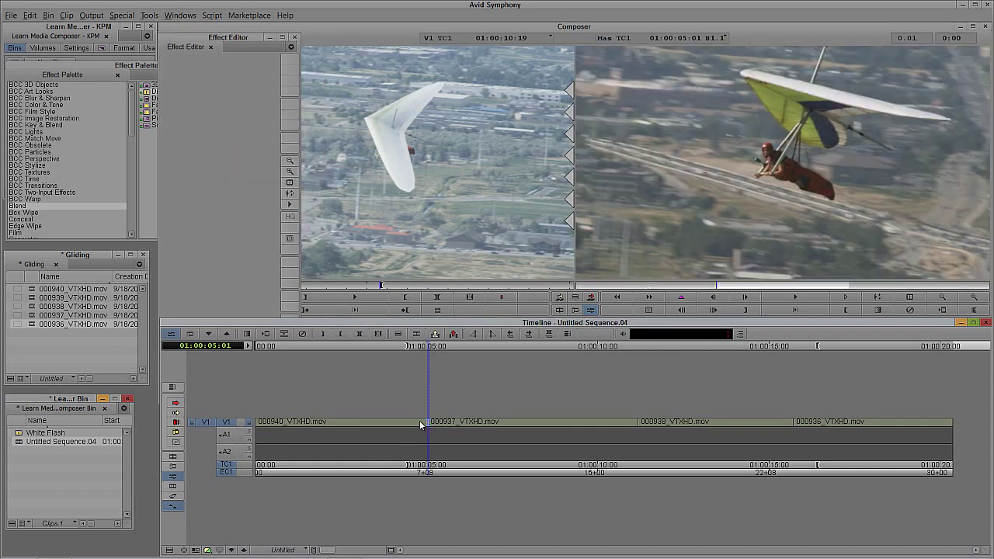
click(295, 37)
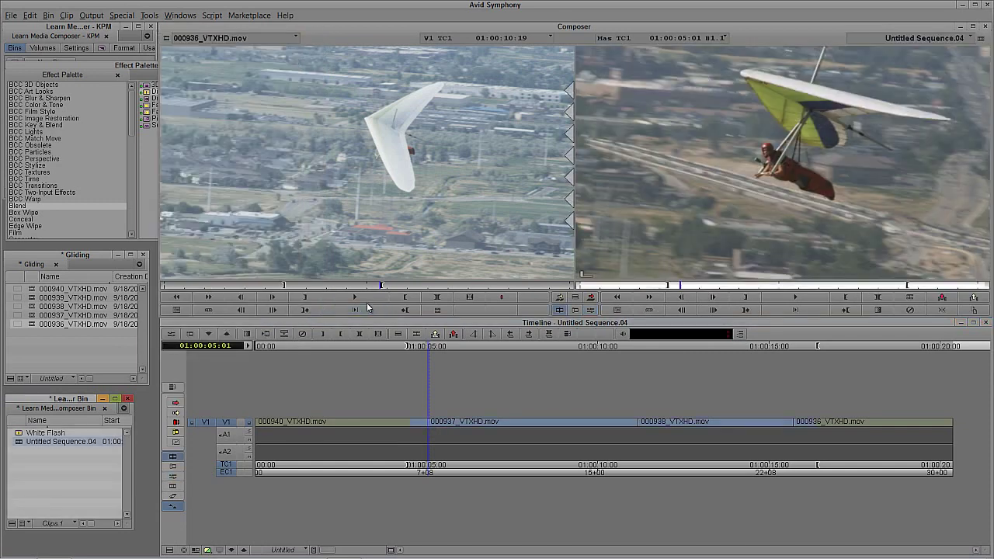
Apply the saved White Flash template from the bin to the cut between 000940_VTXHD.mov and 000937_VTXHD.mov
click(439, 423)
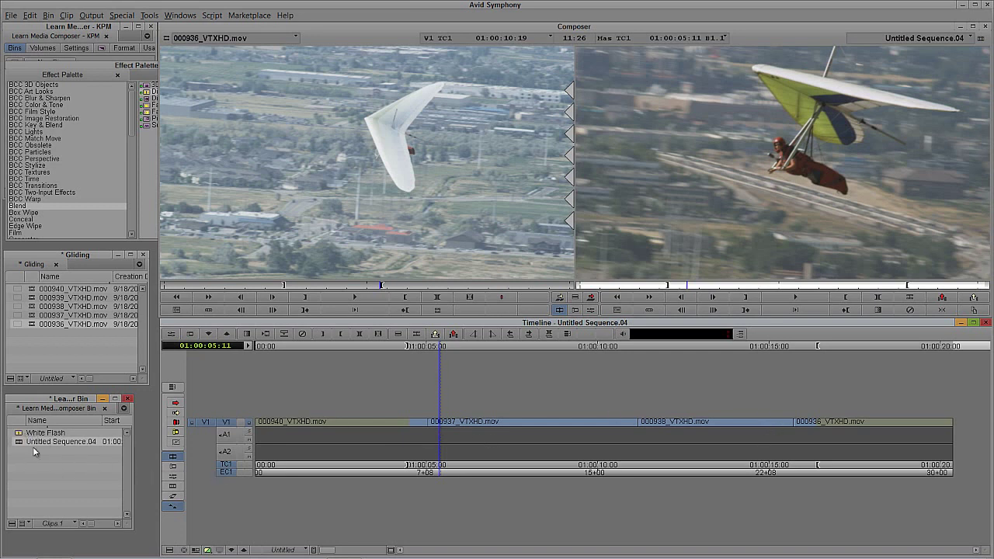
drag(19, 437, 425, 427)
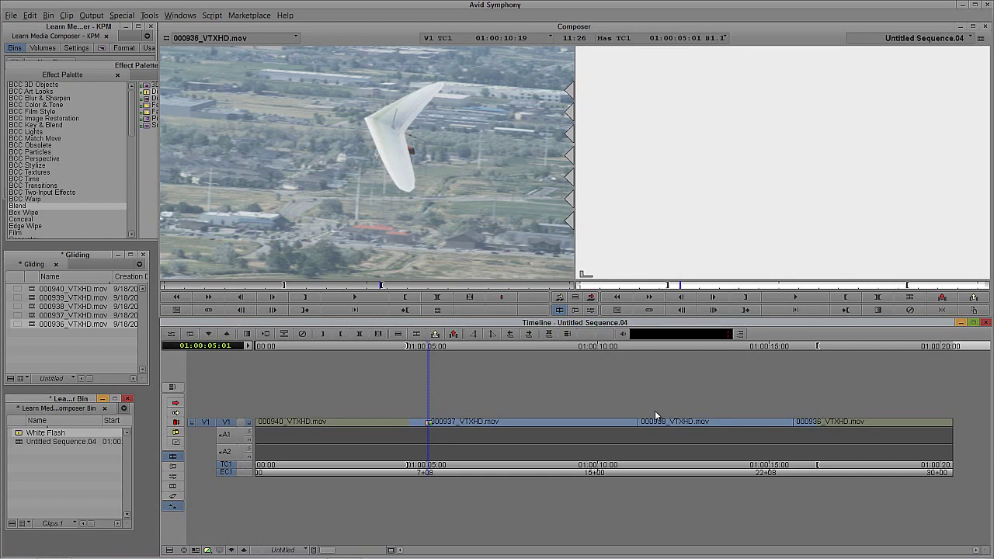
key(space)
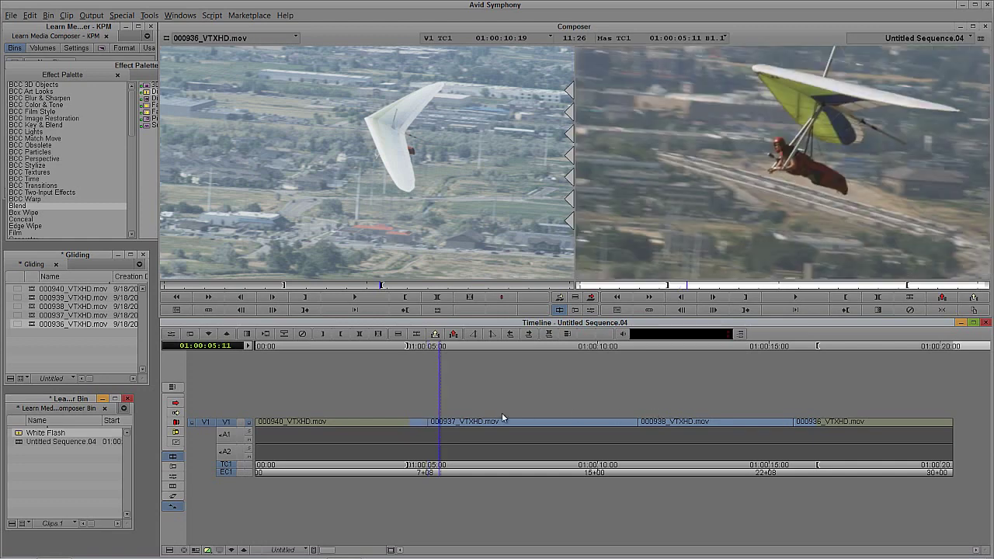
Enter Effect mode, select all three cuts between the sequence's four clips, and apply the White Flash template to them at once
click(434, 428)
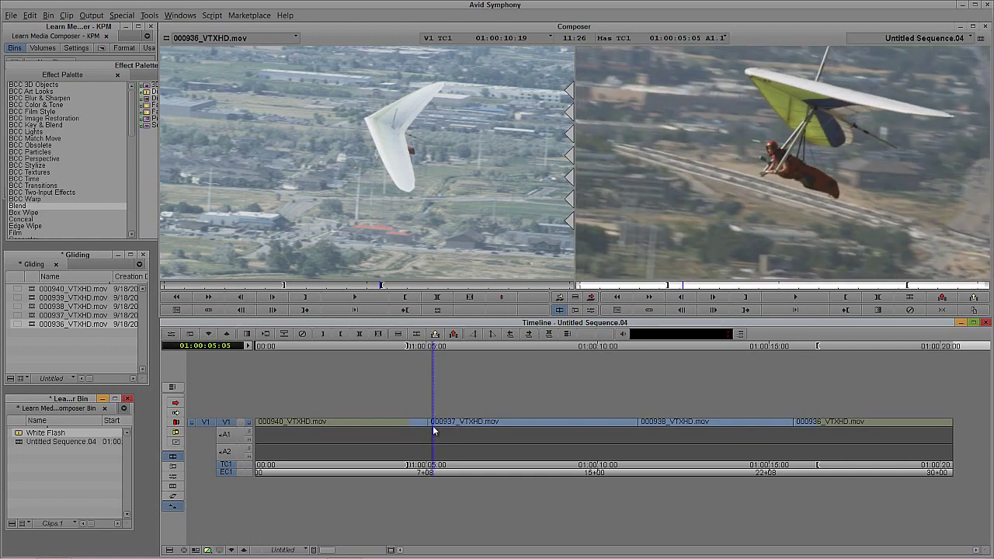
key(ctrl+8)
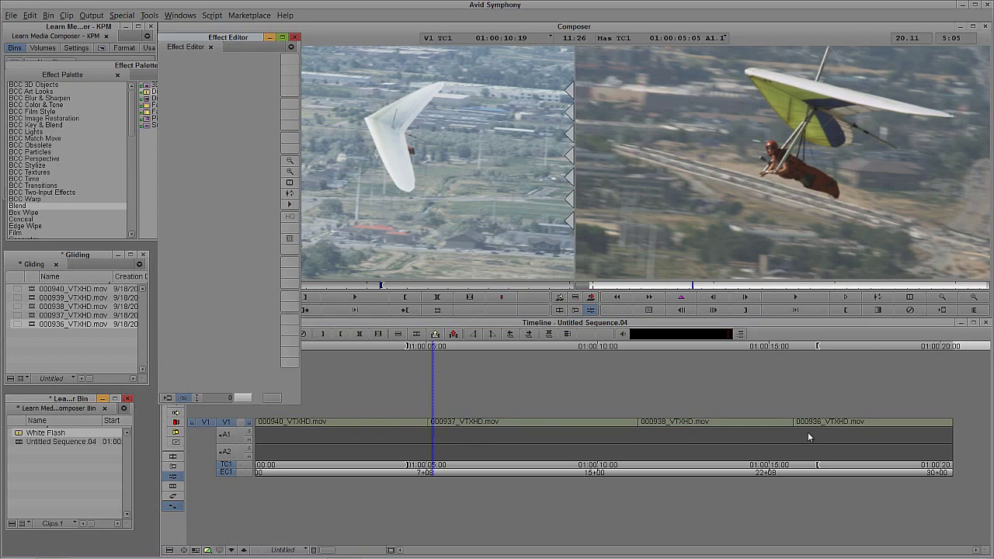
drag(243, 40, 98, 30)
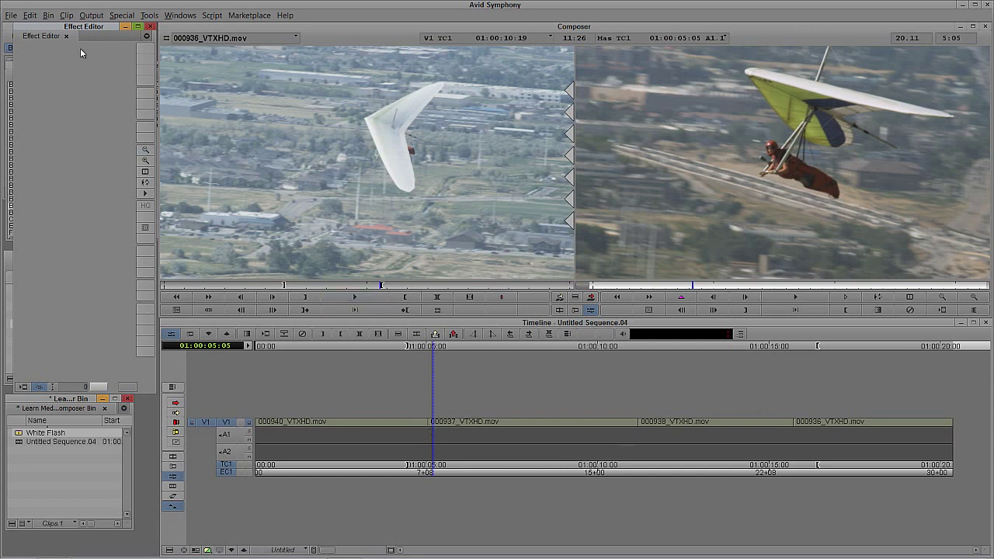
click(427, 428)
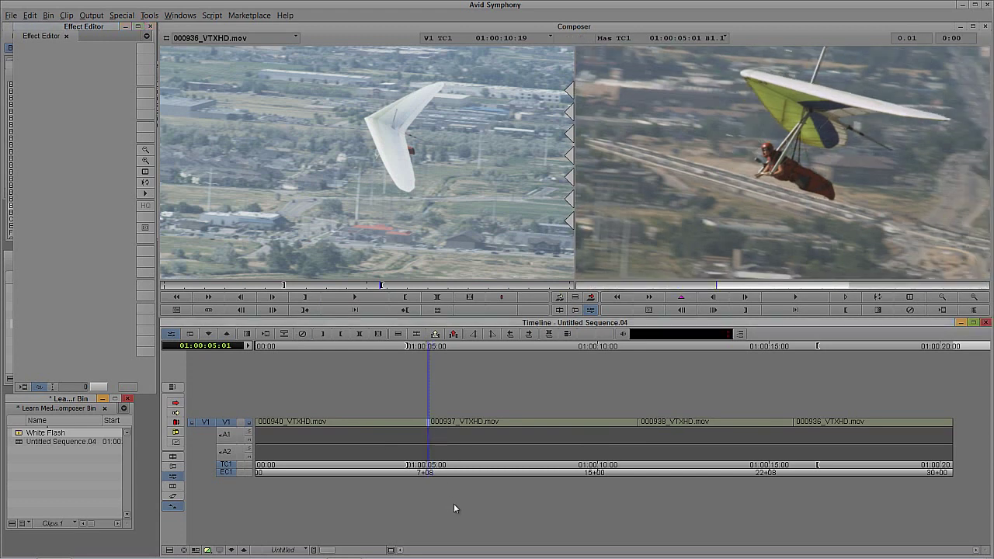
click(638, 423)
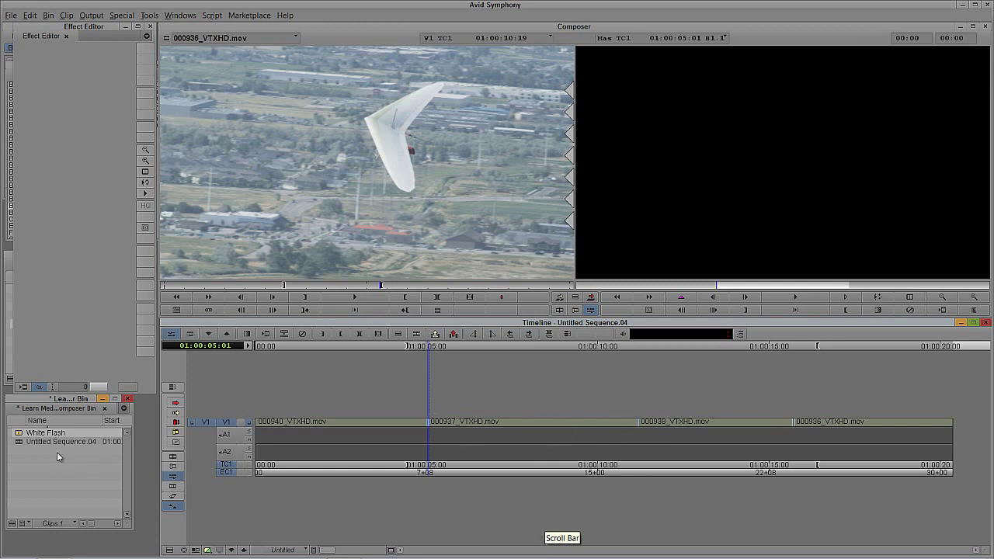
double_click(19, 433)
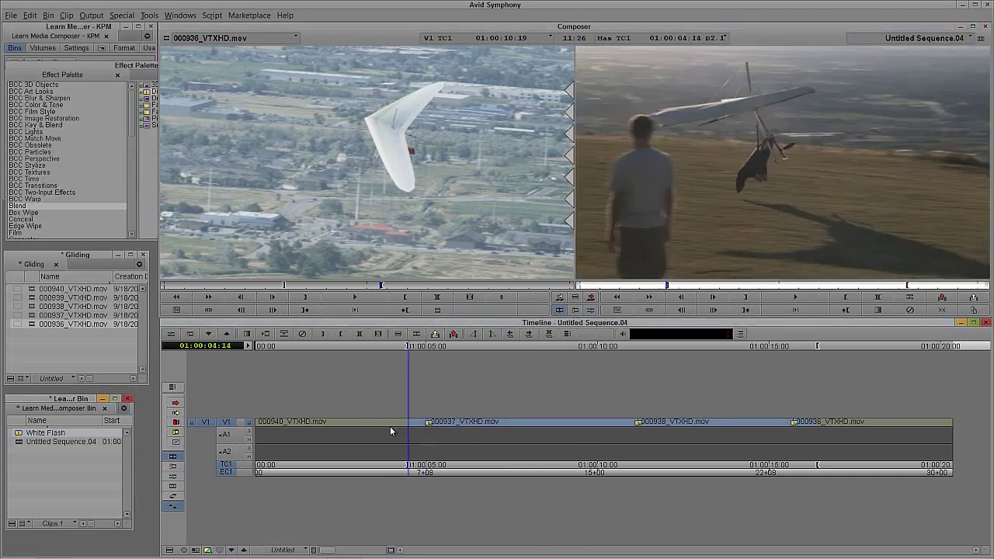
Play the sequence through each of its three cuts to review the White Flash transitions
click(386, 428)
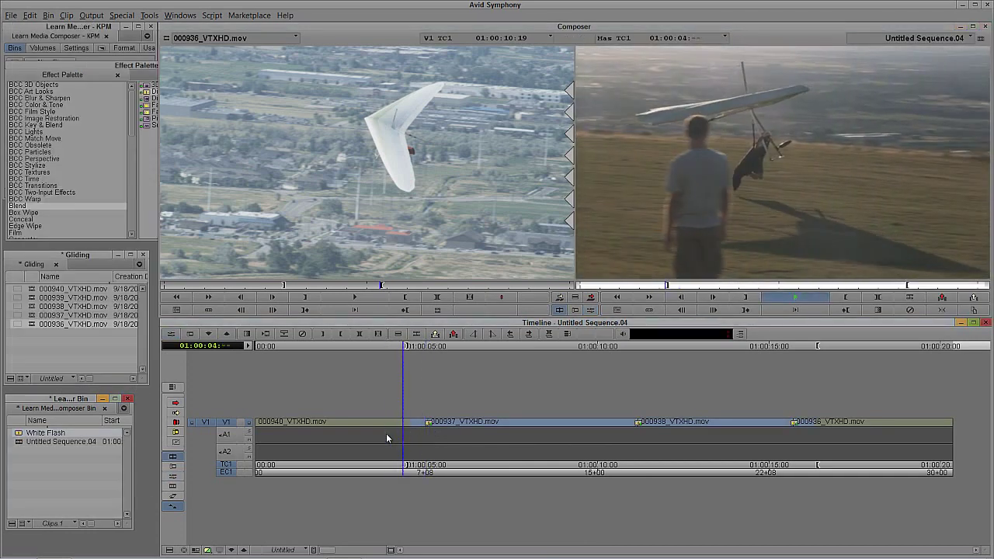
click(616, 429)
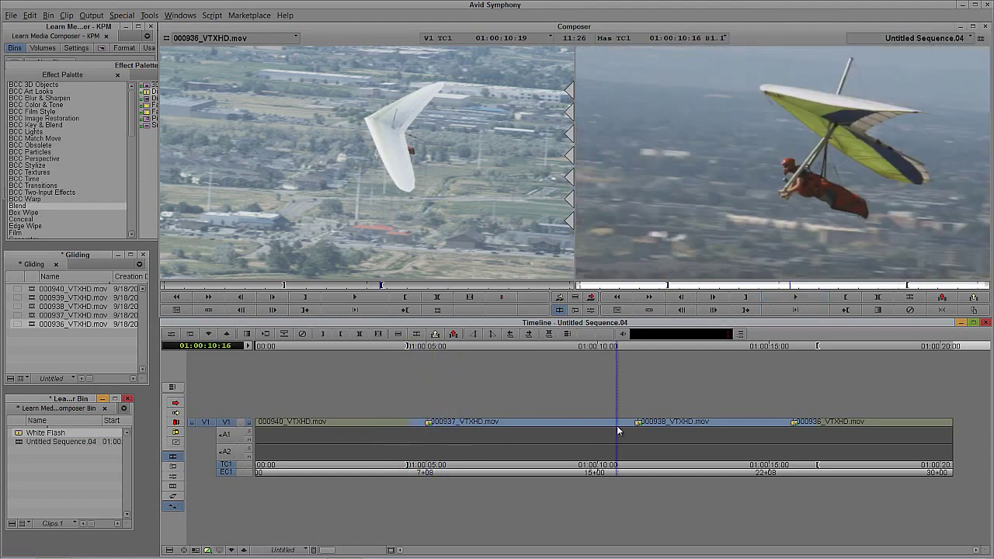
key(space)
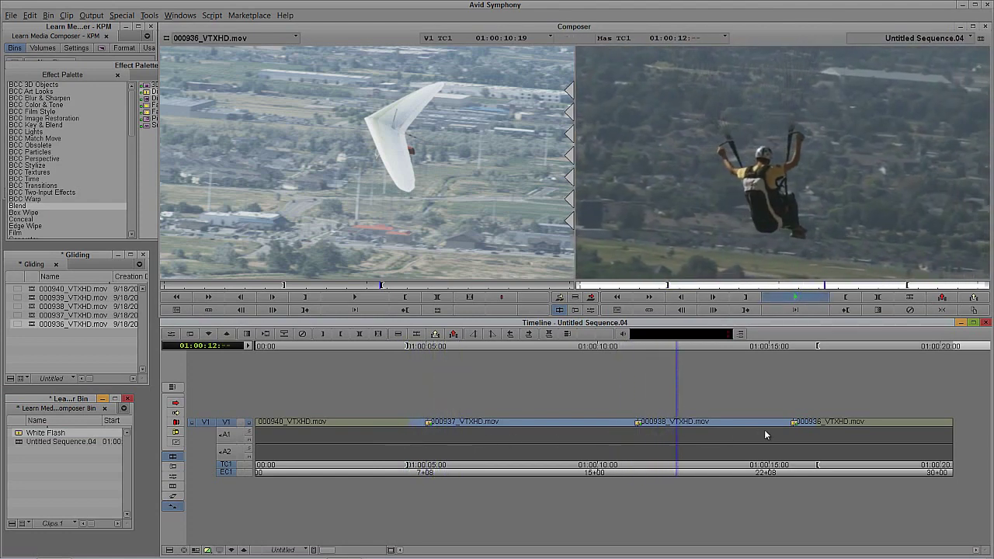
click(773, 427)
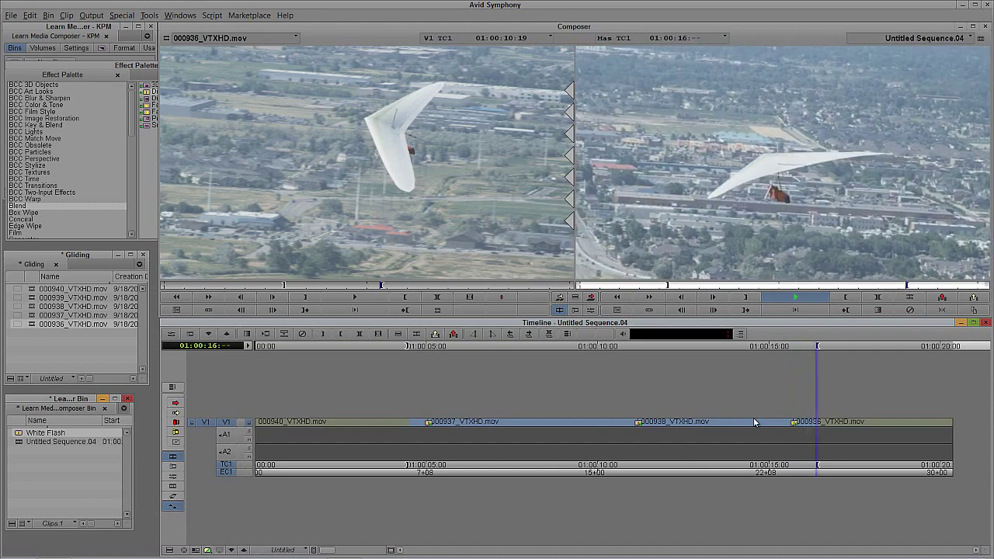
key(space)
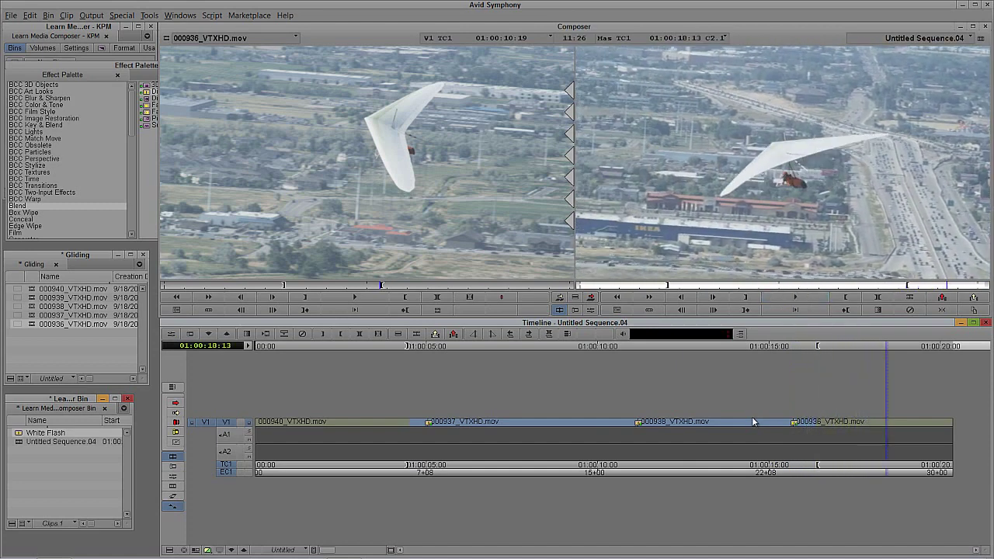